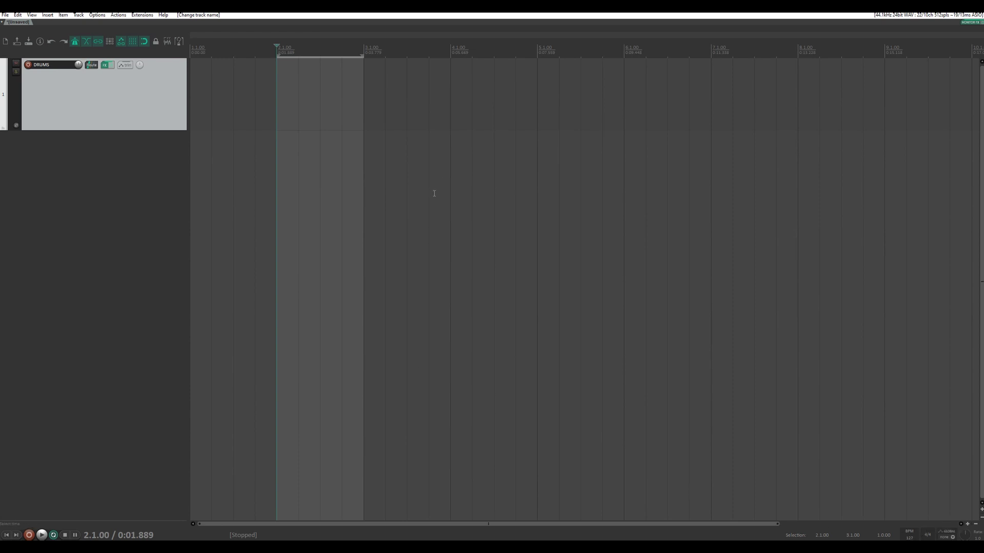
Check in the MIDI device preferences that the SAMSON Graphite 49 is enabled as an input, and close the preferences
scroll(306, 91, "up", 3)
scroll(307, 94, "left", 3)
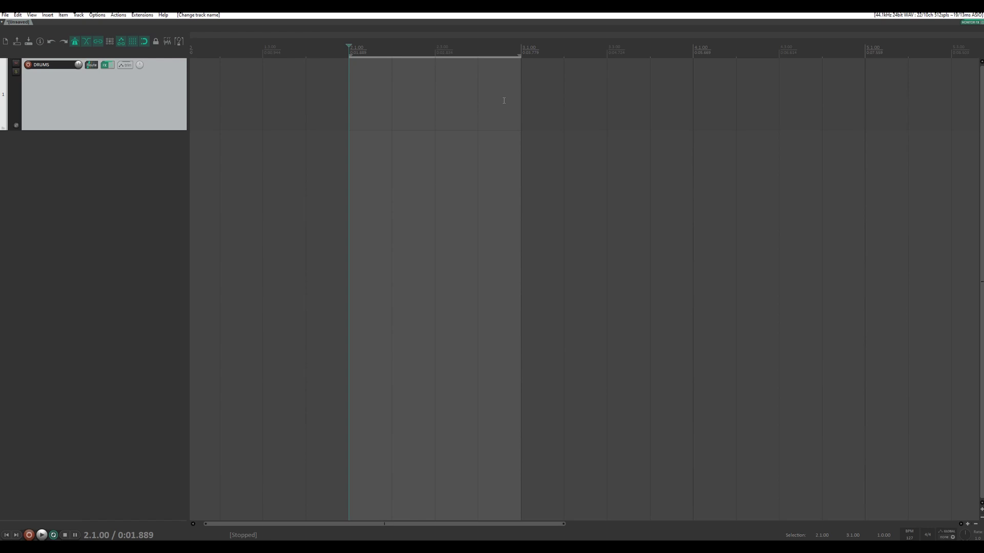
left_click(96, 15)
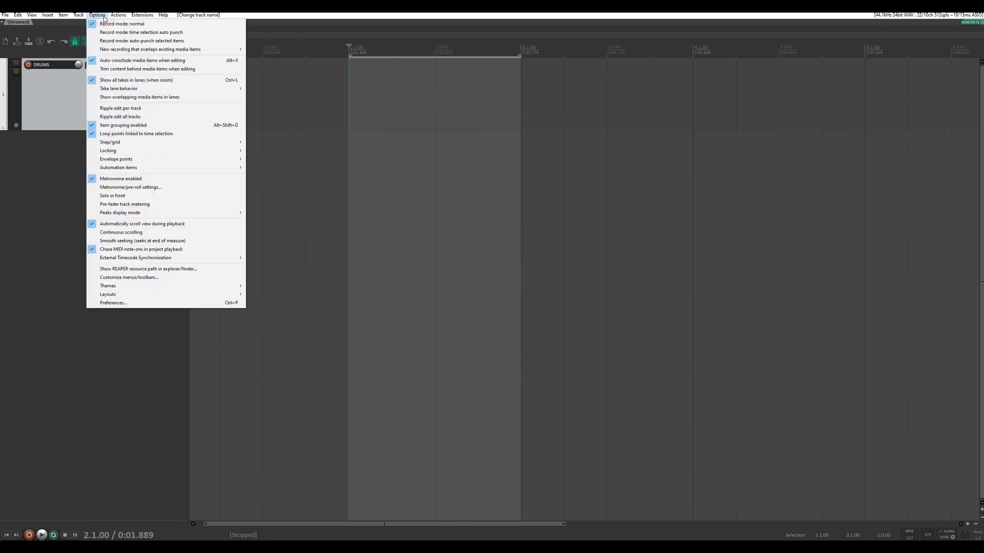
left_click(133, 304)
scroll(164, 269, "up", 5)
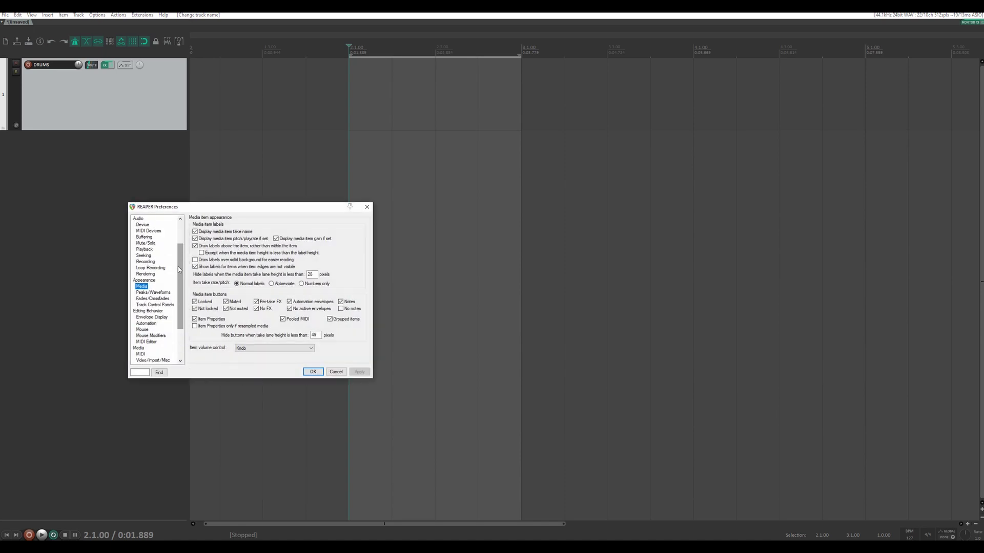
left_click(158, 268)
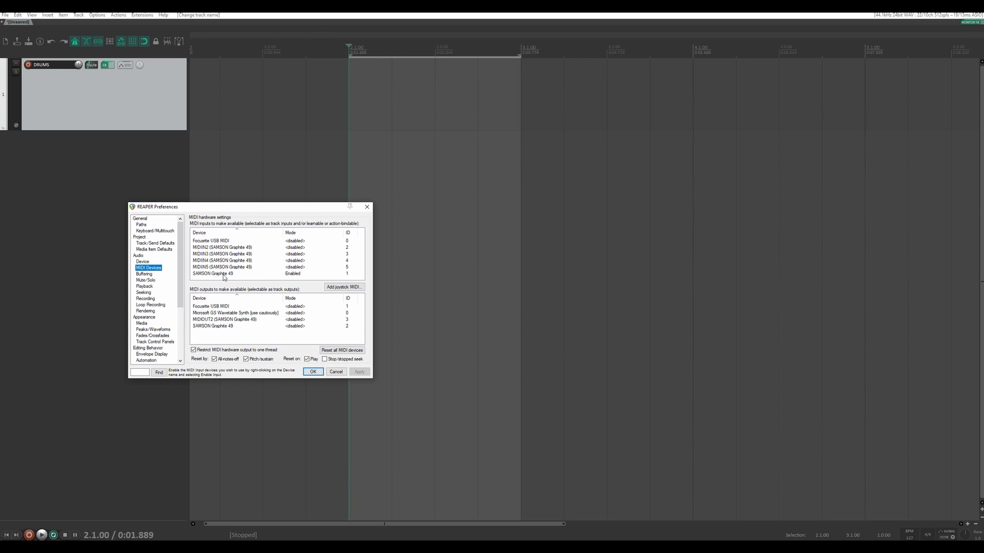
right_click(292, 275)
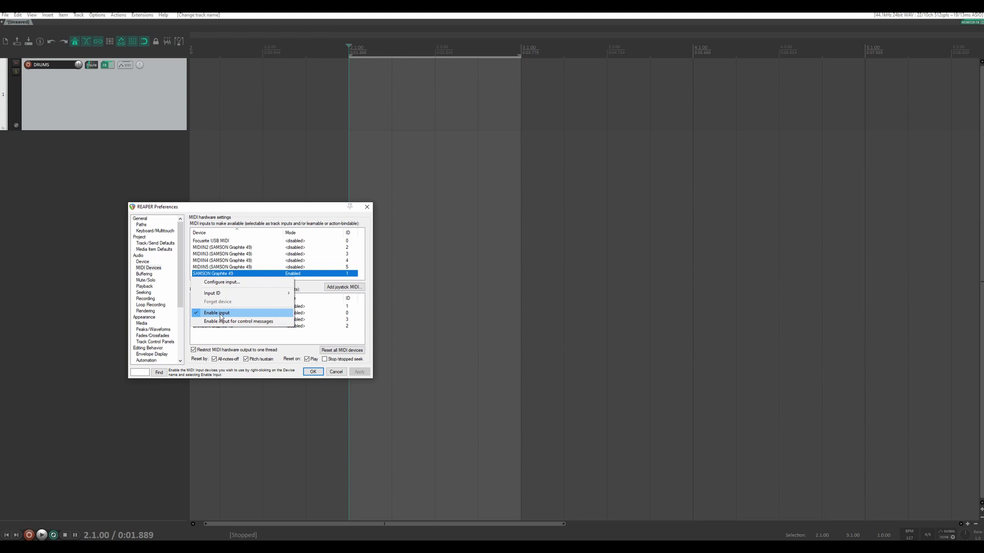
left_click_drag(287, 207, 333, 189)
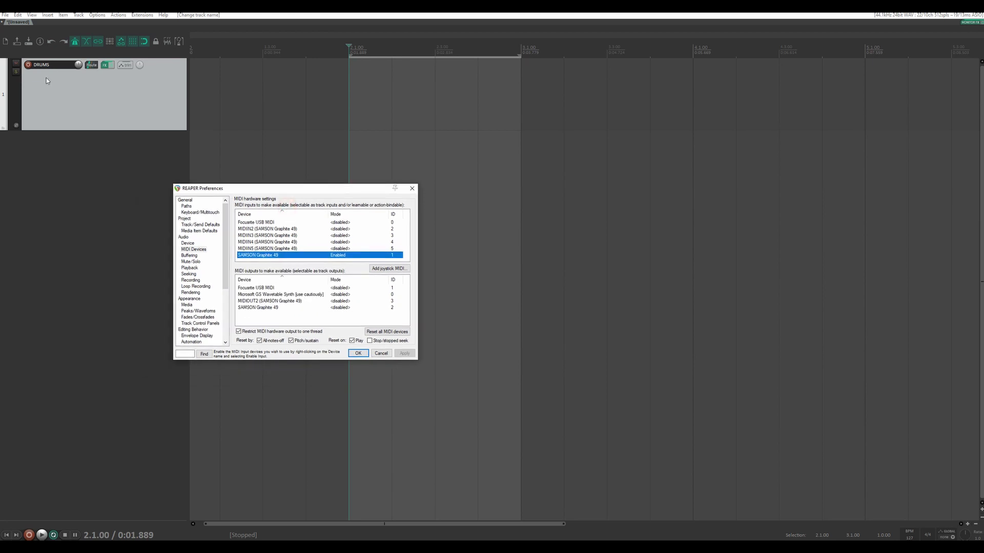
left_click(412, 191)
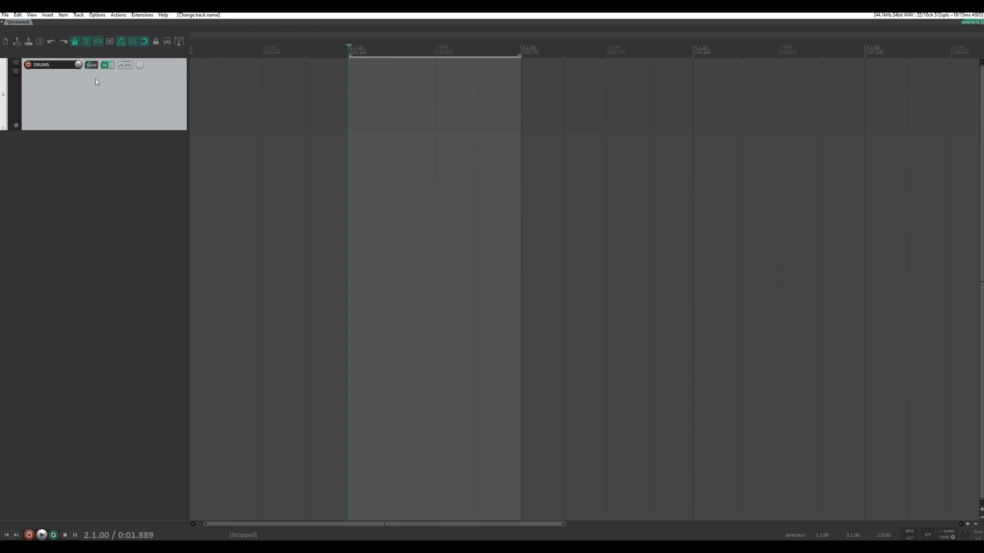
Show the Virtual MIDI keyboard, enlarge its window over the arrangement, and close it again
left_click(31, 15)
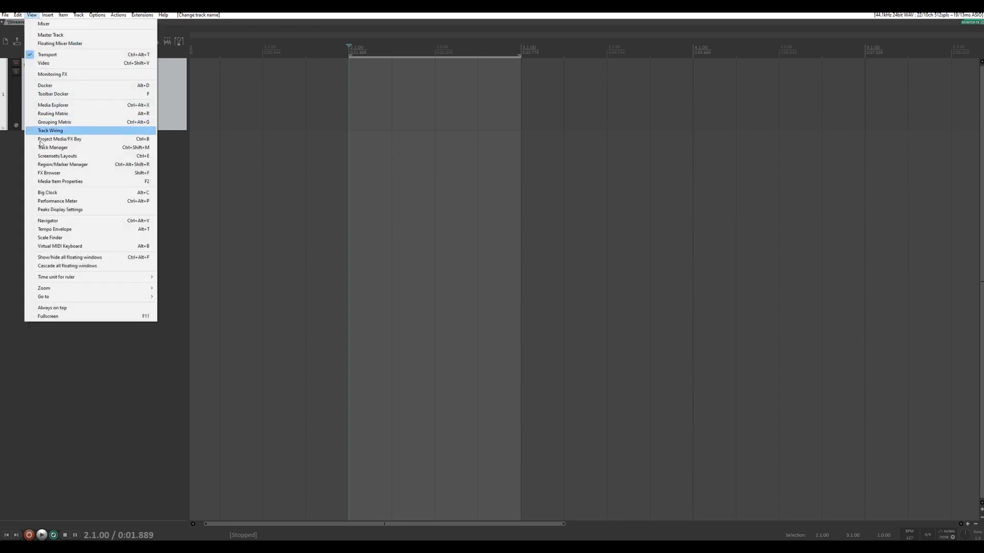
left_click(56, 246)
left_click_drag(129, 26, 417, 139)
left_click_drag(477, 204, 596, 275)
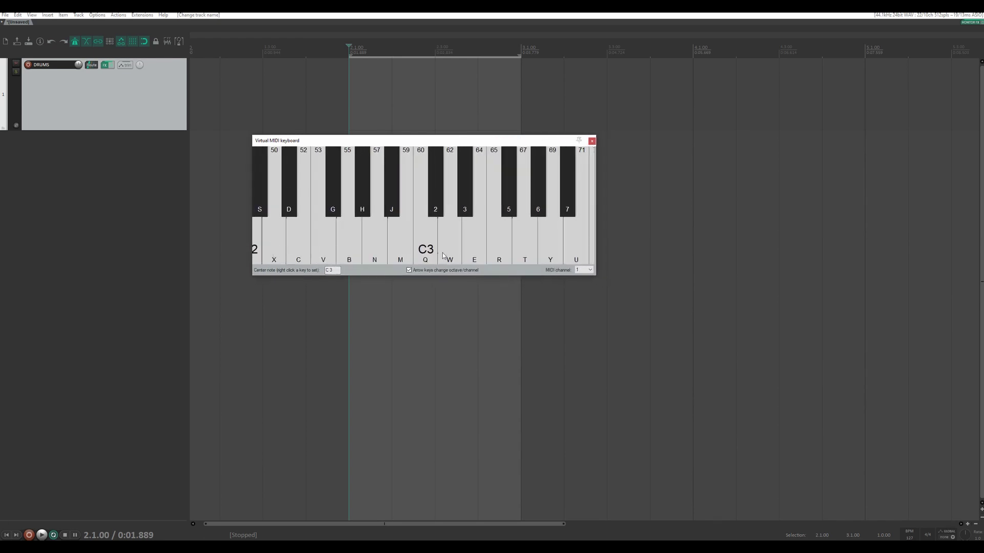
key("Left")
key("alt+b")
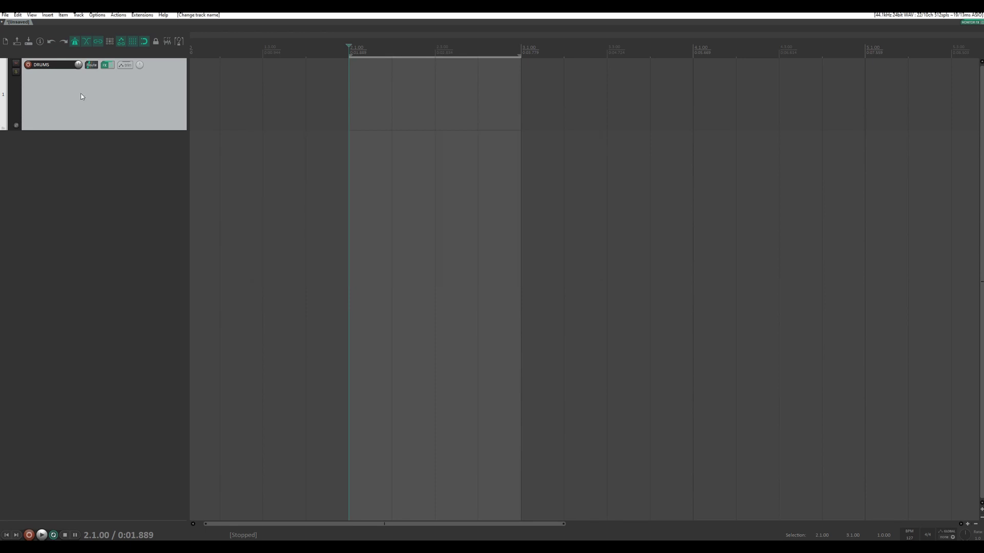
Audition the kick, snare and clap pads of the 909 Multiple Kit in the DRUMS track's Battery 4 instrument
left_click(104, 64)
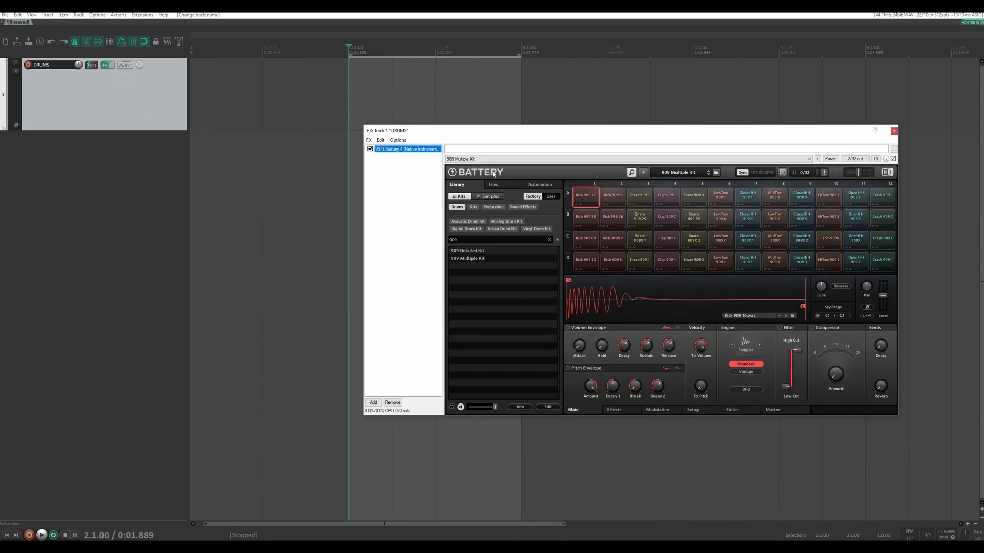
left_click_drag(554, 131, 401, 103)
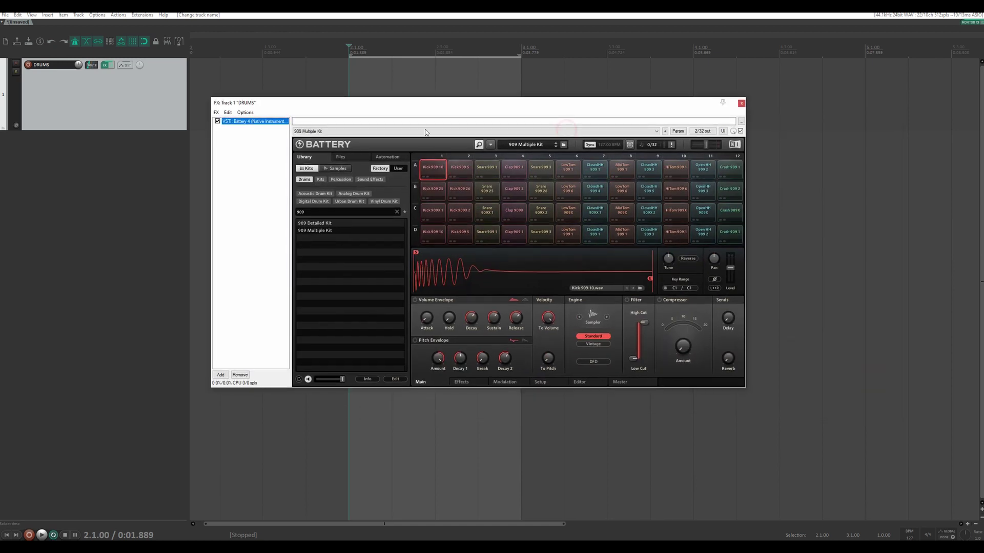
left_click(433, 168)
left_click(487, 169)
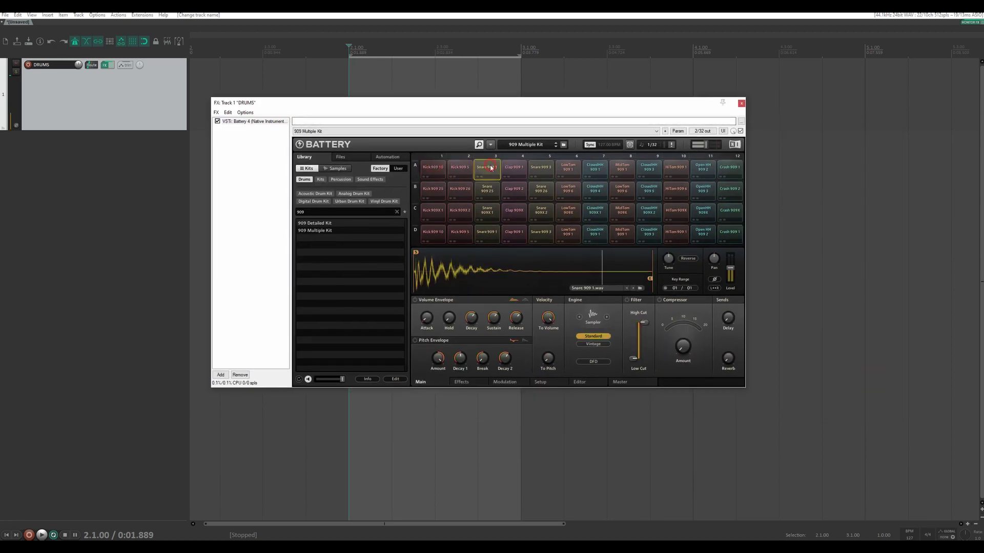
left_click(514, 170)
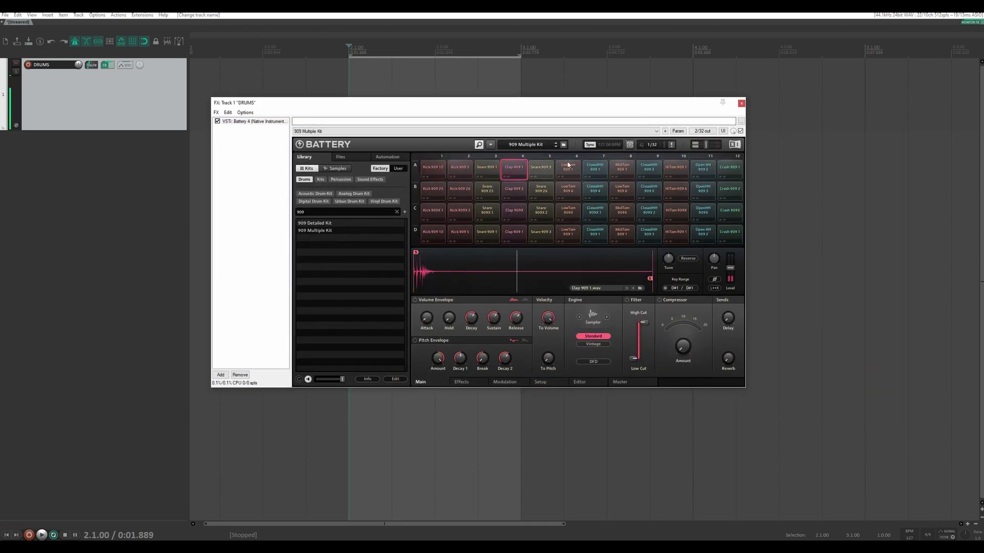
left_click(741, 103)
Arm the DRUMS track for recording with all channels of the SAMSON Graphite 49 as its MIDI input and input monitoring on
left_click(29, 65)
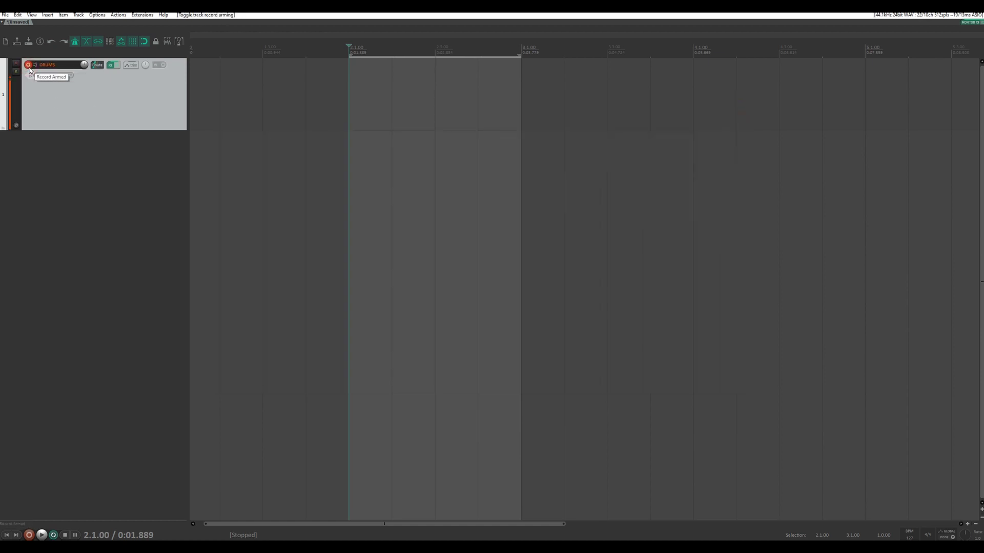
left_click(40, 76)
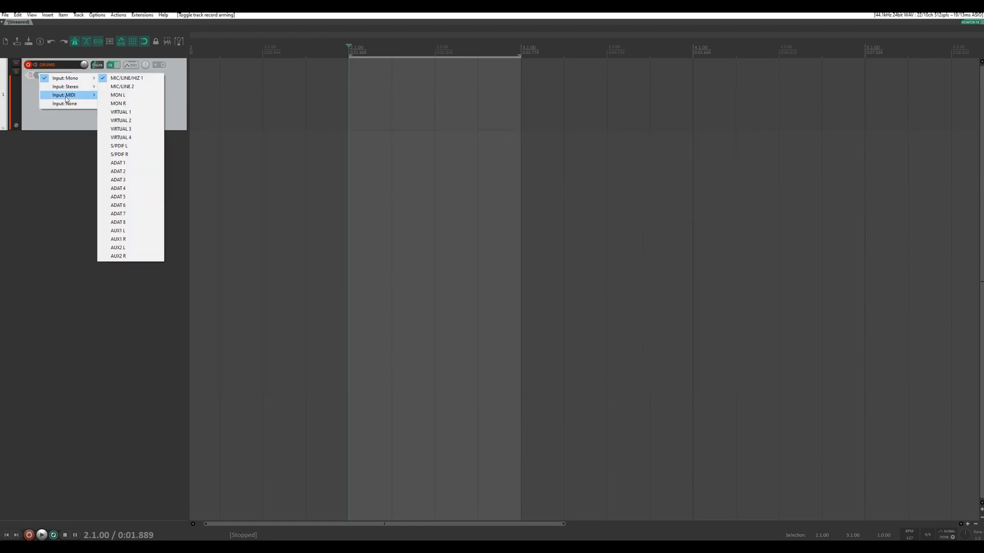
mouse_move(72, 95)
mouse_move(129, 97)
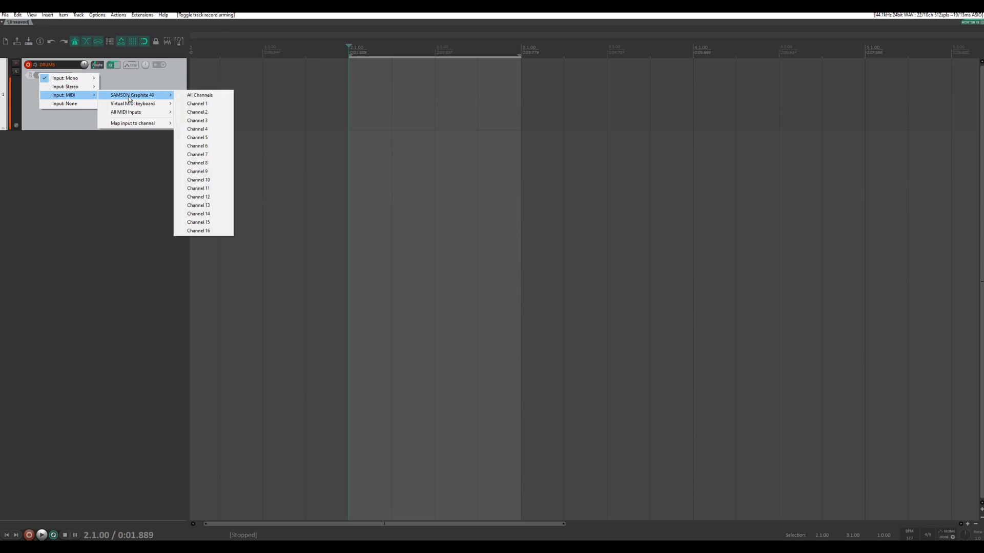
left_click(184, 96)
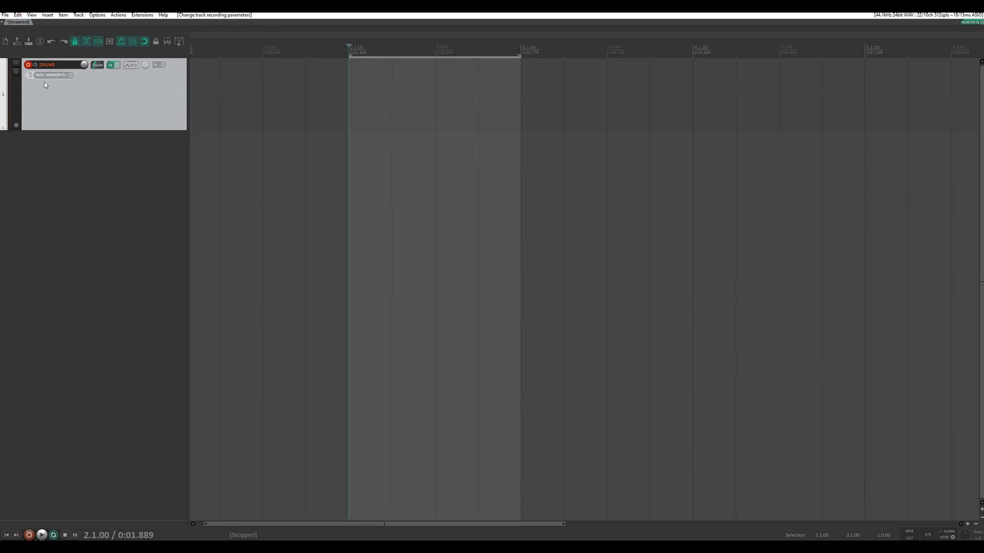
left_click(36, 67)
Switch the DRUMS track's record mode to MIDI overdub and back to Record: input (audio or MIDI)
right_click(29, 68)
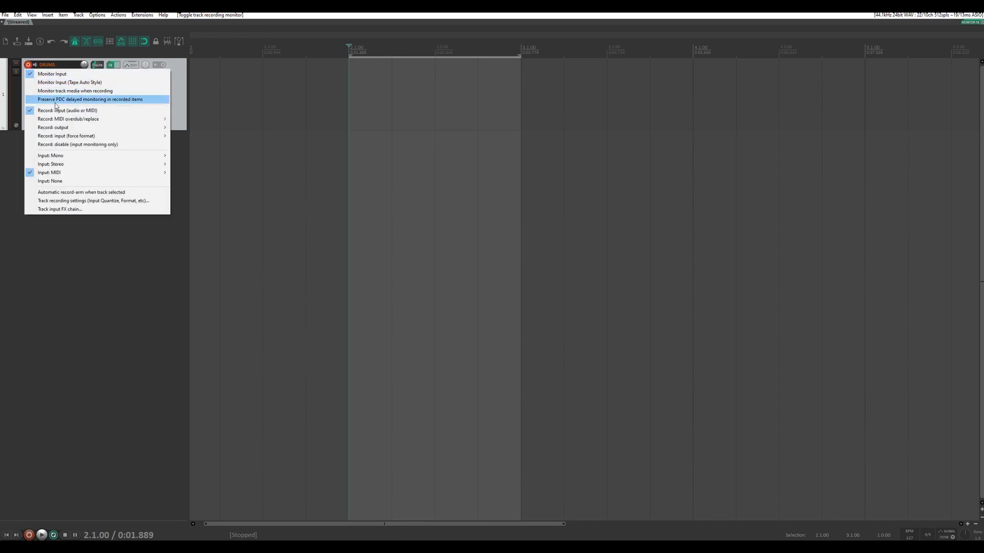
mouse_move(62, 120)
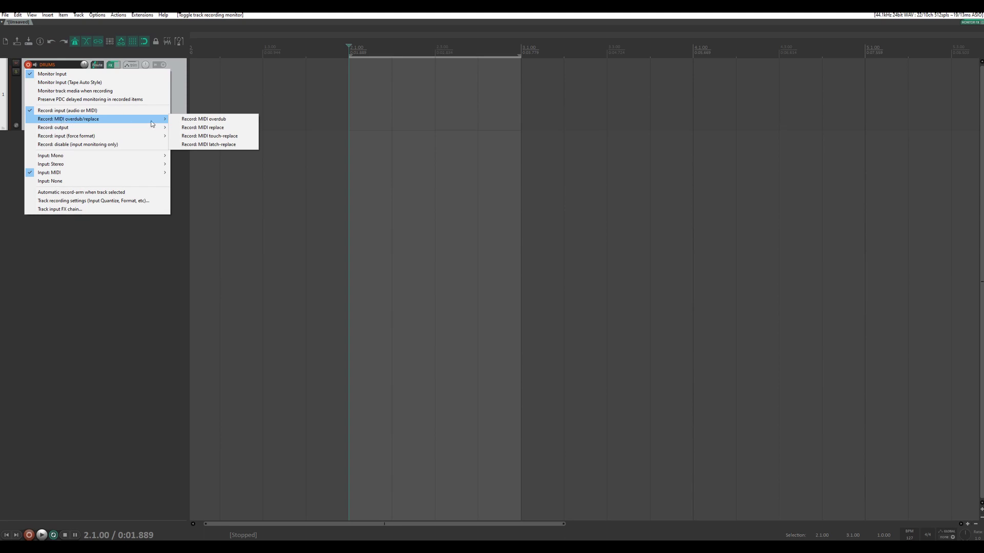
left_click(198, 122)
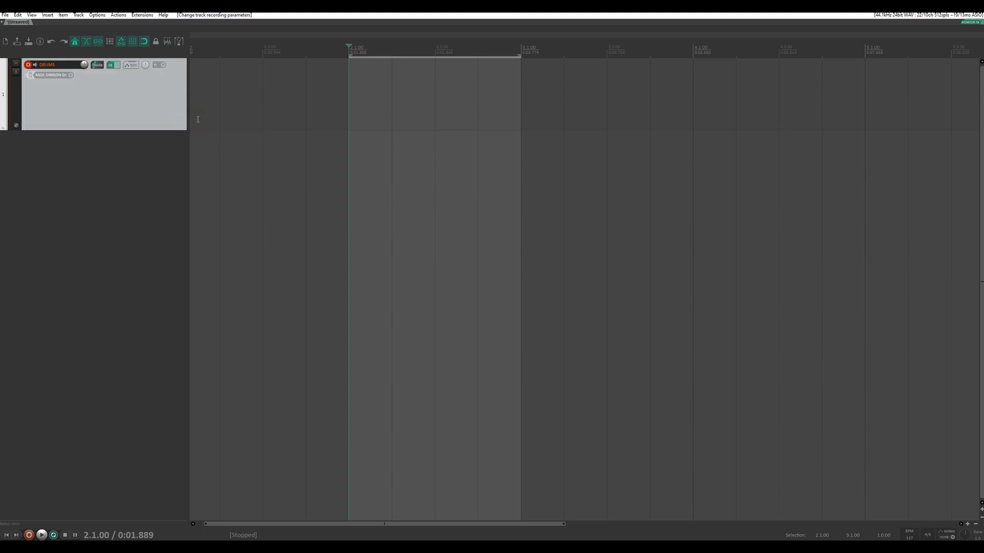
left_click(50, 75)
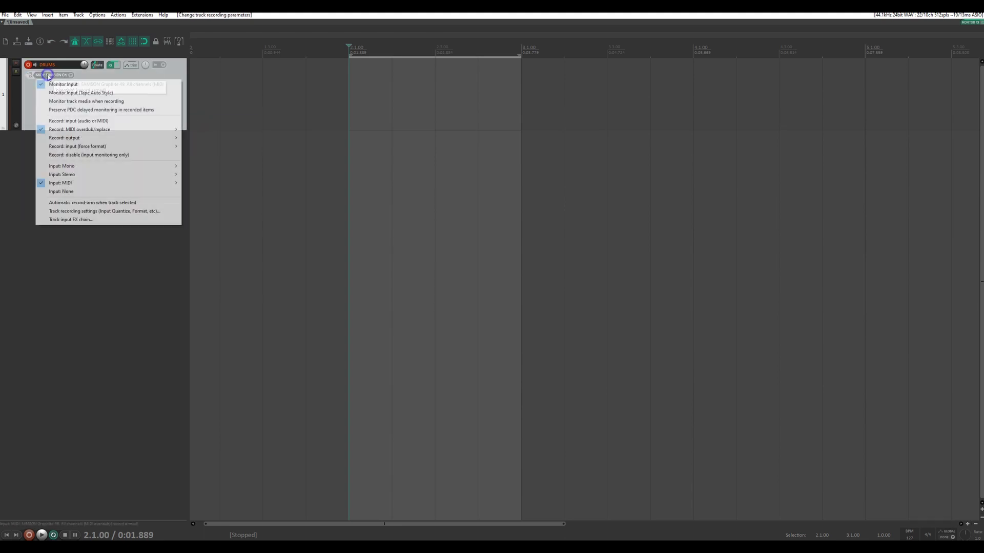
left_click(71, 120)
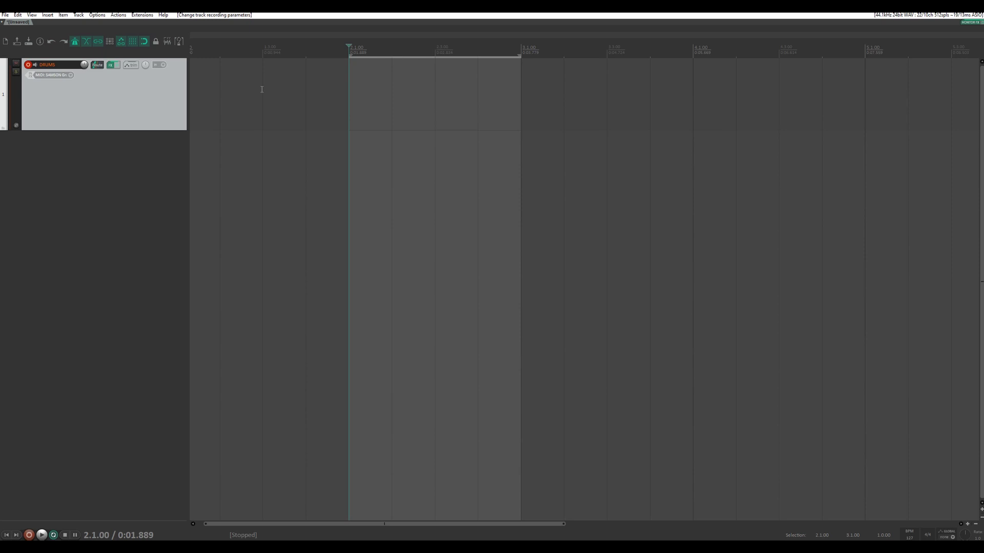
Record and save looped MIDI takes on the DRUMS track across measure 2, and delete the resulting item
key("ctrl+r")
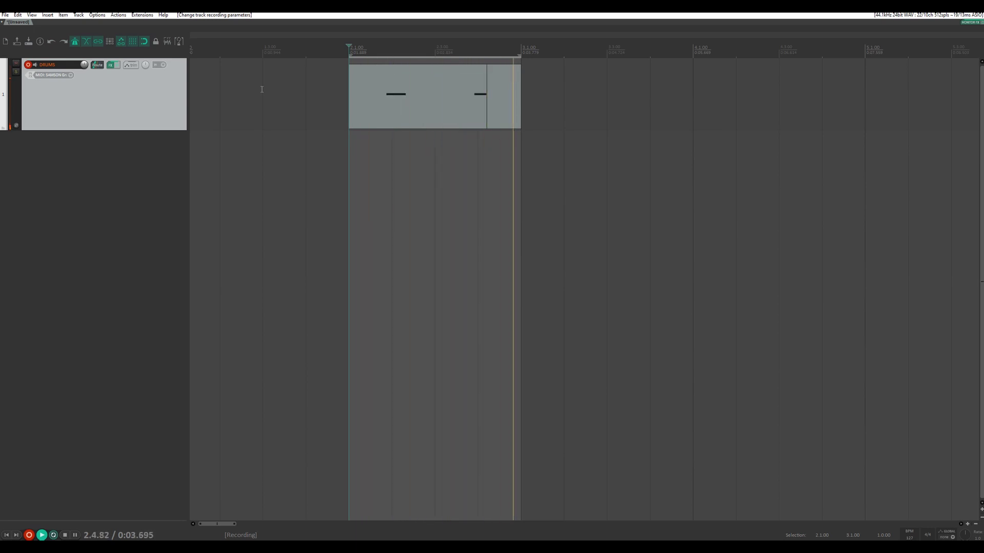
key("space")
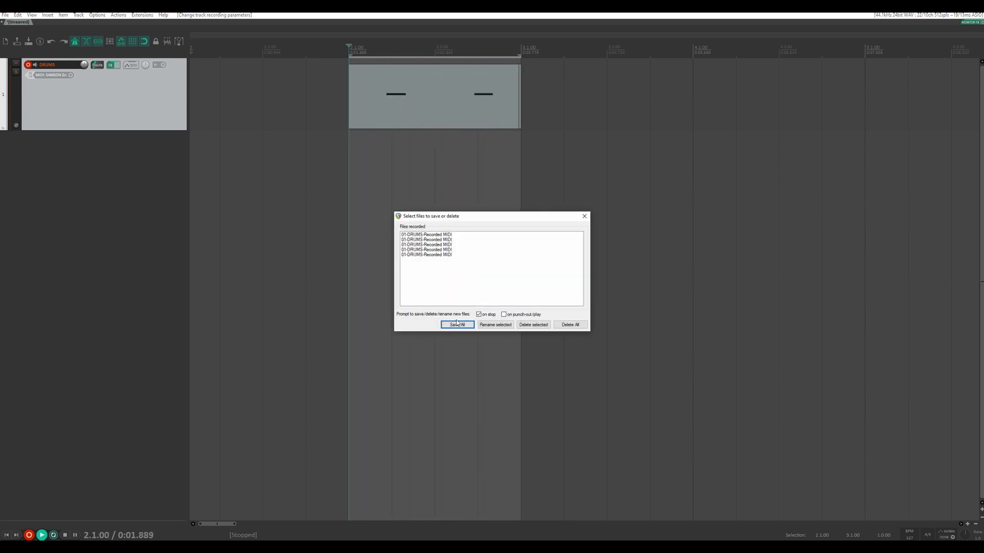
left_click(456, 324)
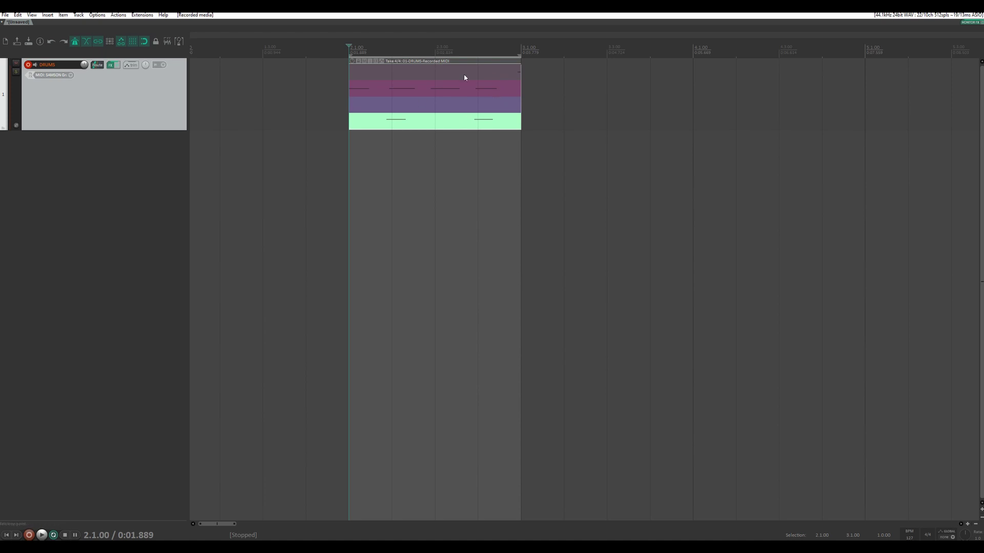
left_click_drag(453, 150, 376, 69)
key("Delete")
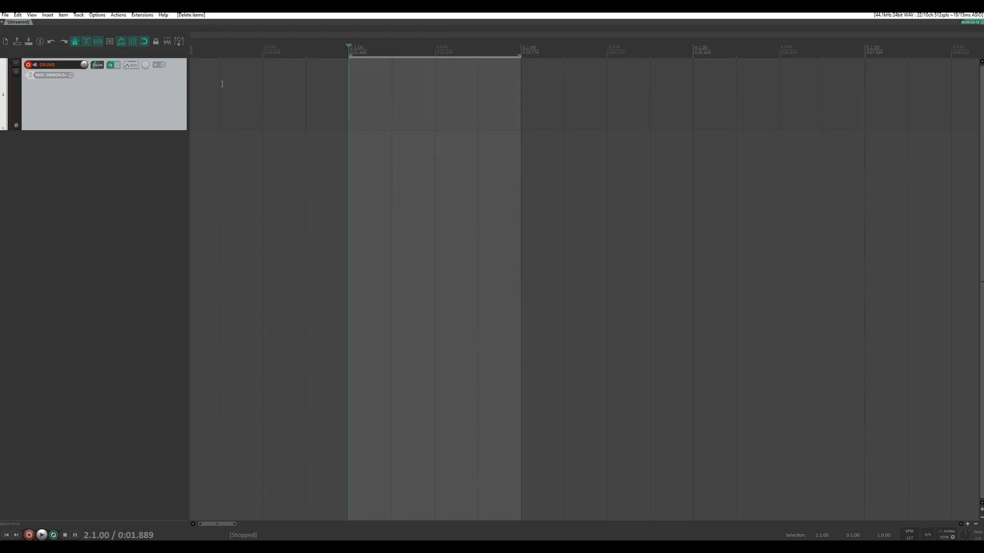
Set the DRUMS track's record mode to Record: MIDI overdub
left_click(41, 76)
mouse_move(69, 131)
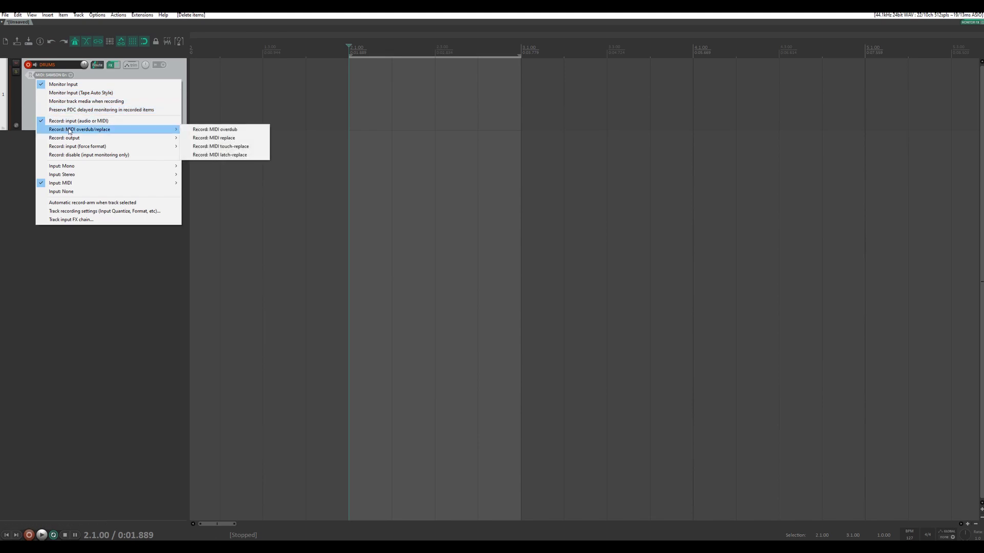
left_click(221, 132)
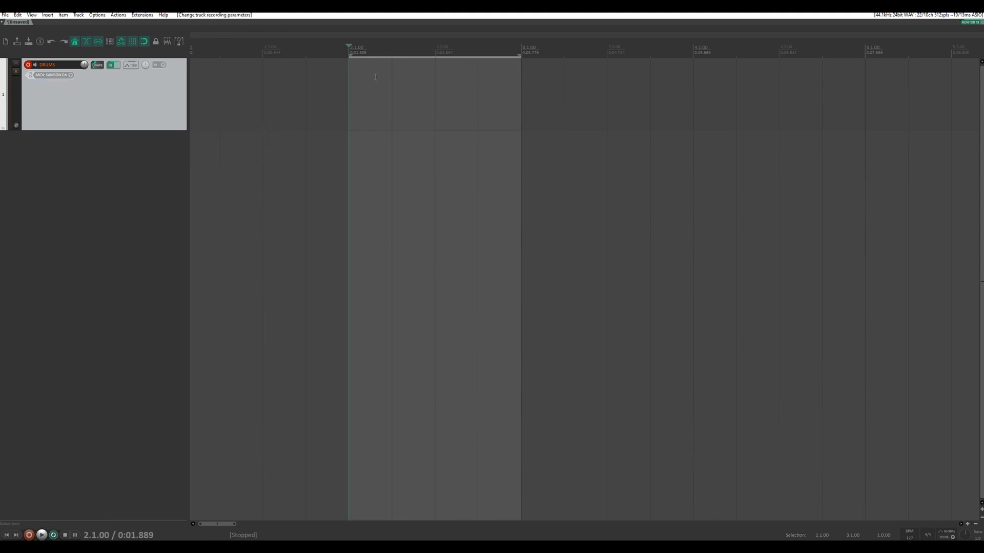
Record a looped MIDI drum pattern in overdub mode across measure 2, and delete the resulting item
key("ctrl+r")
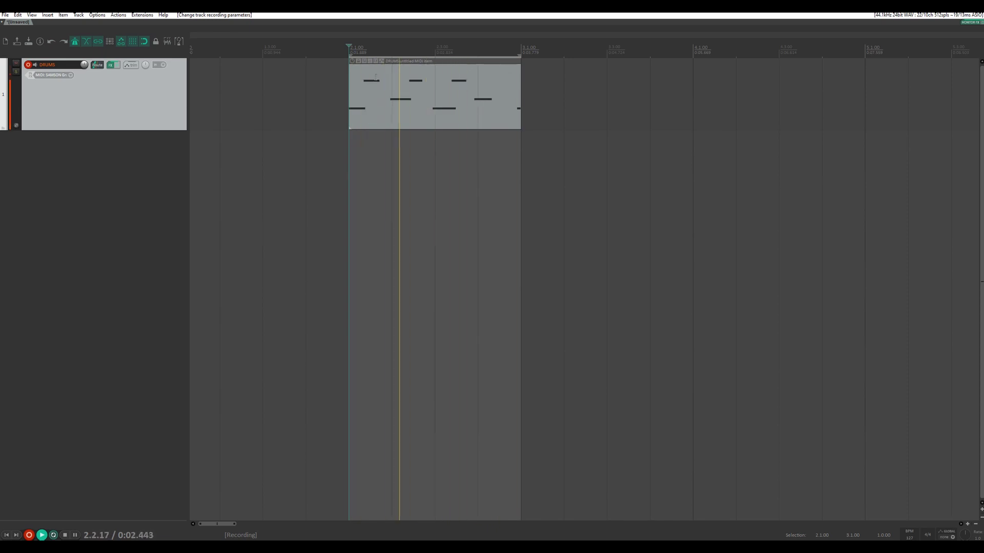
key("space")
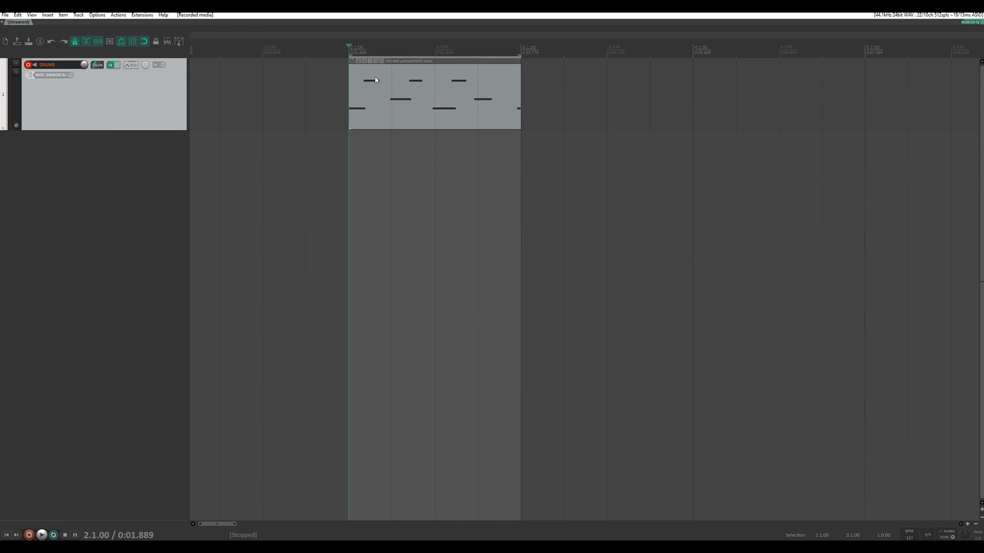
left_click(380, 83)
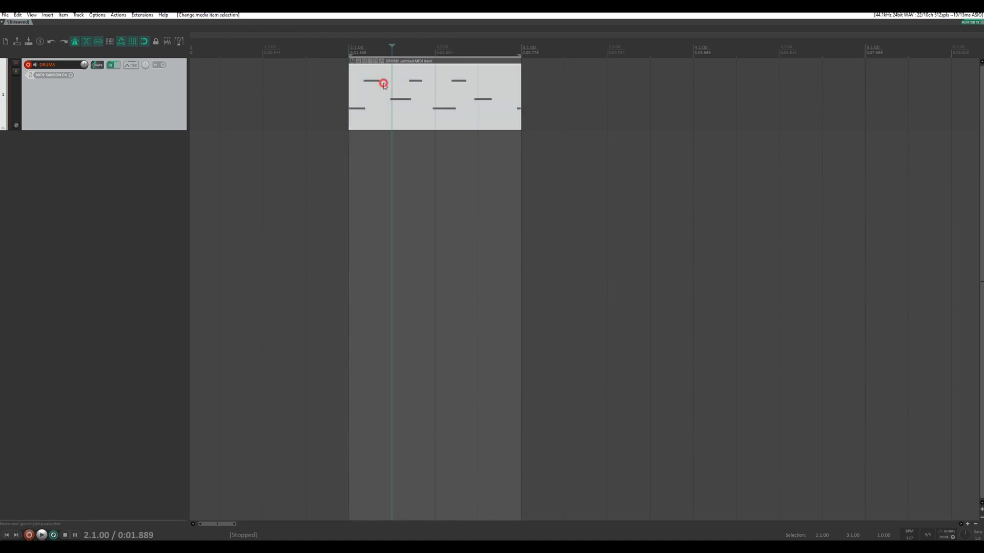
key("Delete")
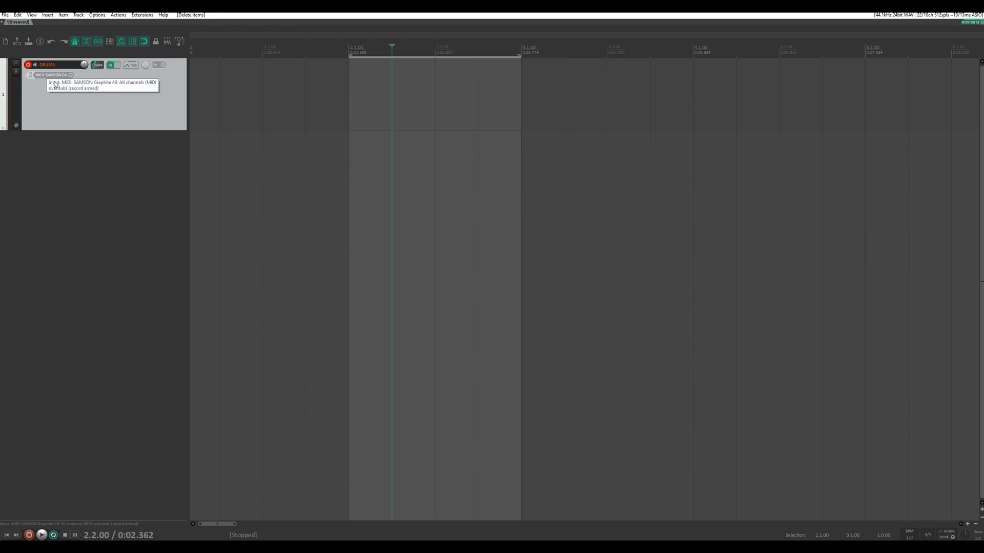
Enable MIDI input quantize to 1/16 notes on the DRUMS track, include note-offs, and raise the quantize strength
right_click(28, 65)
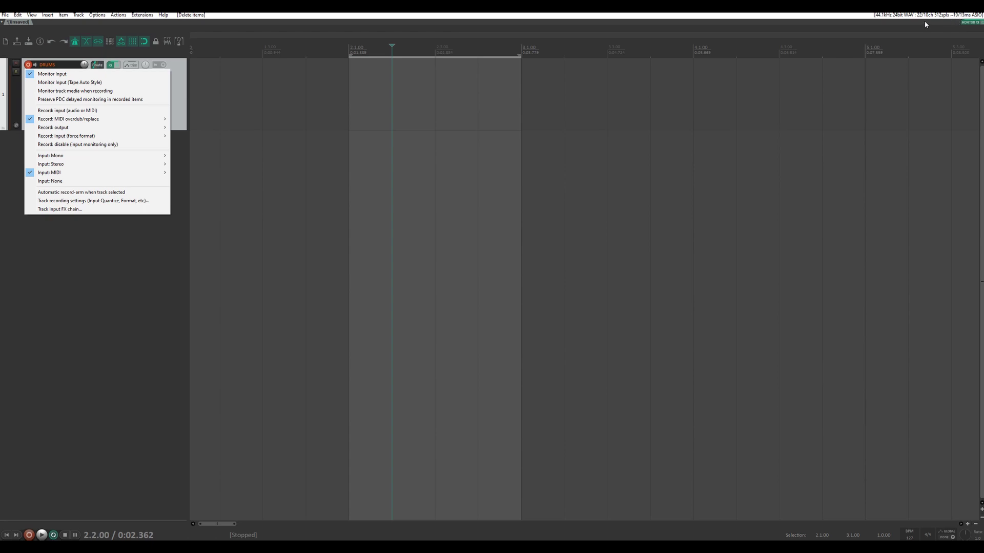
left_click(92, 202)
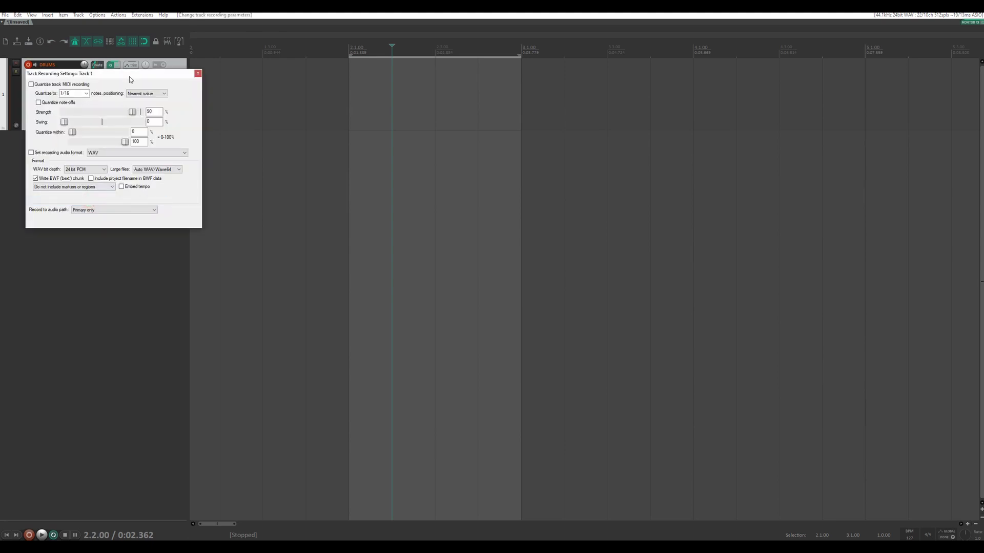
left_click_drag(130, 78, 361, 89)
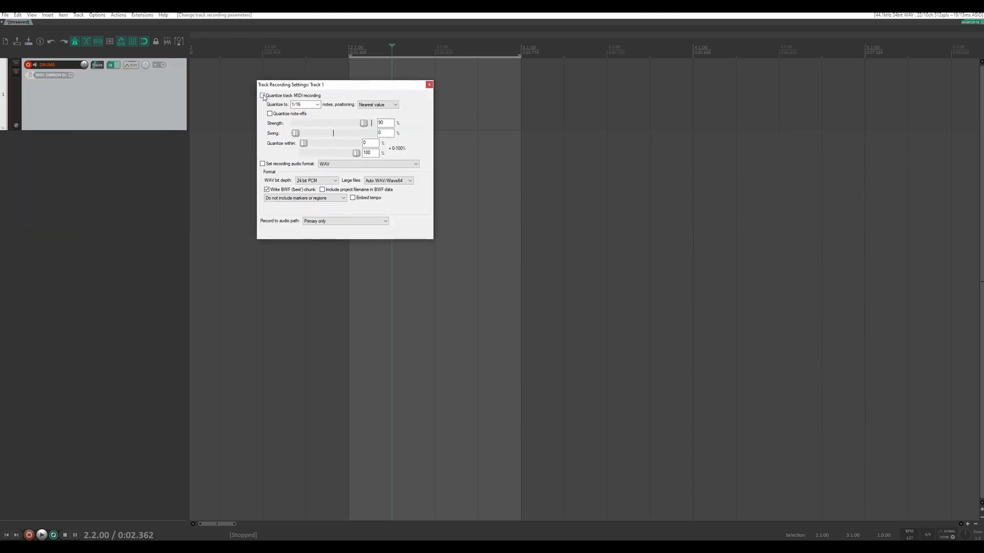
left_click(263, 96)
left_click(269, 113)
left_click_drag(366, 124, 370, 126)
left_click(429, 85)
Record a looped, input-quantized MIDI drum pattern on the DRUMS track from 2.1.00 across measure 2
left_click(349, 49)
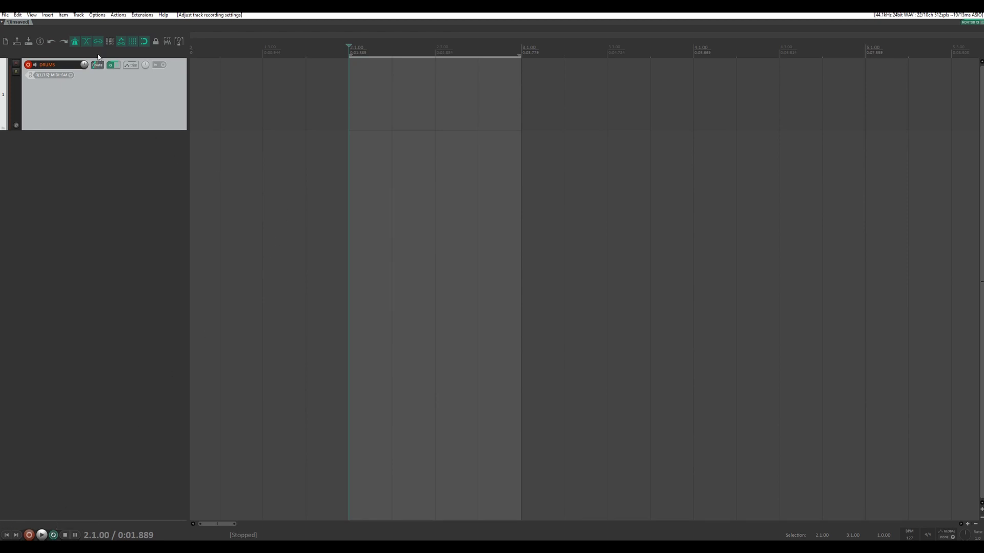
left_click(75, 43)
key("ctrl+r")
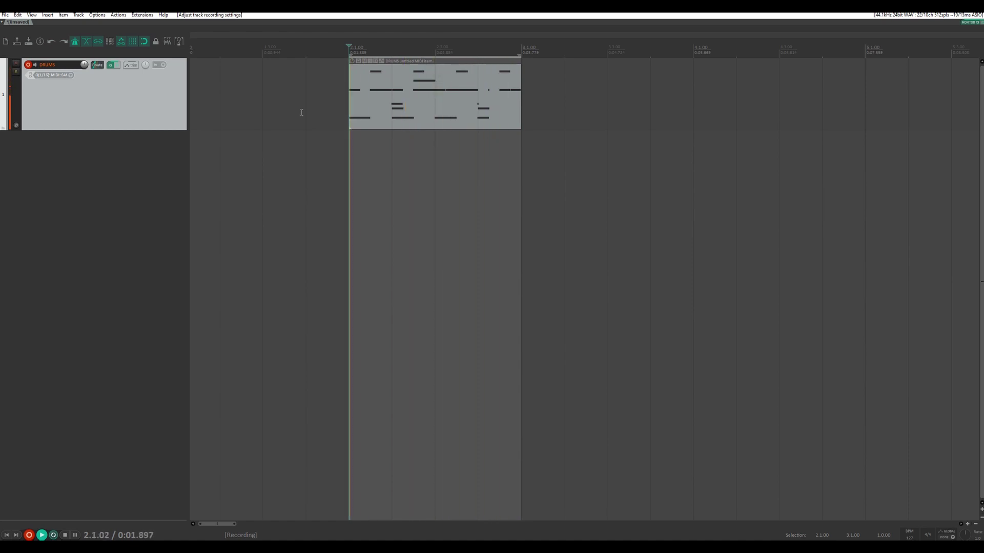
key("space")
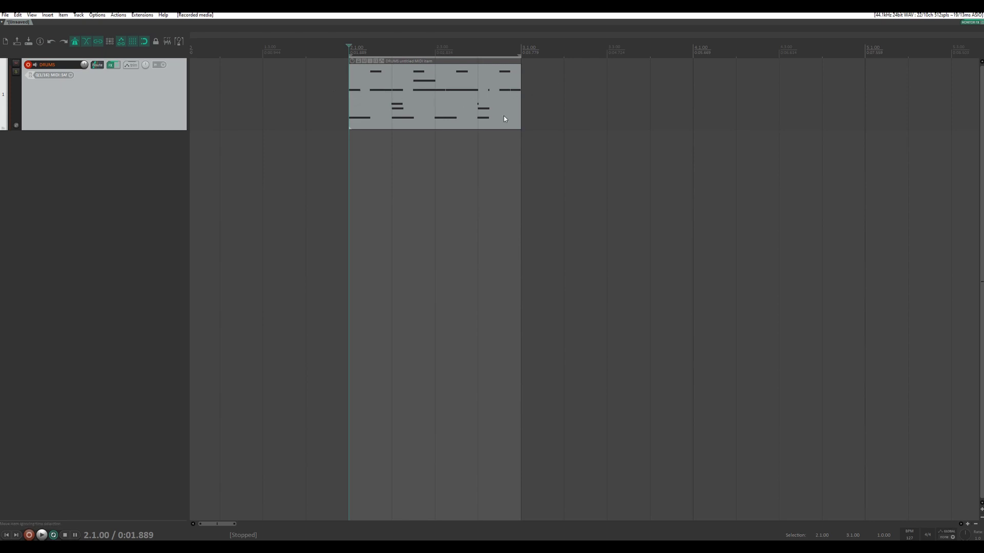
Open the recorded DRUMS item in the MIDI editor with measure 2 enlarged
double_click(421, 100)
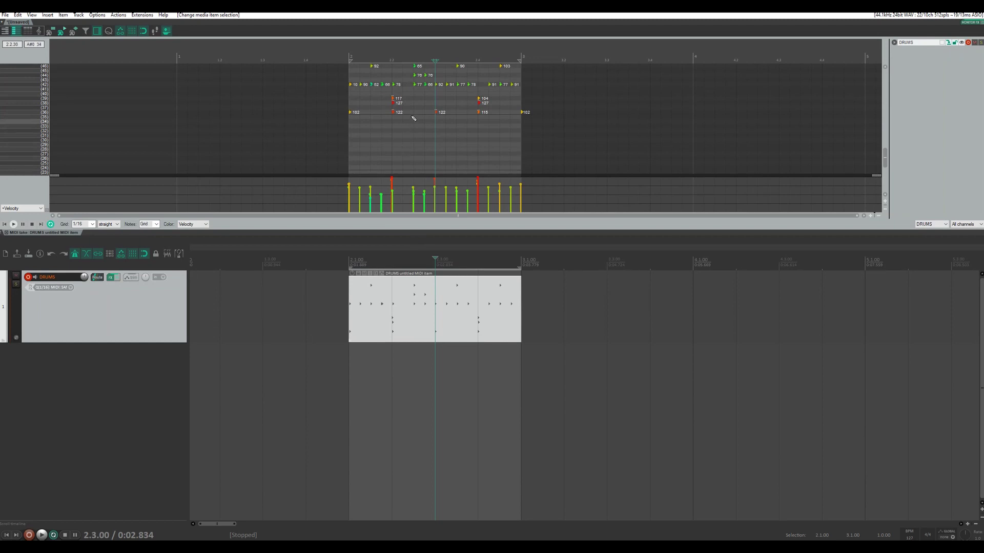
scroll(428, 95, "up", 5)
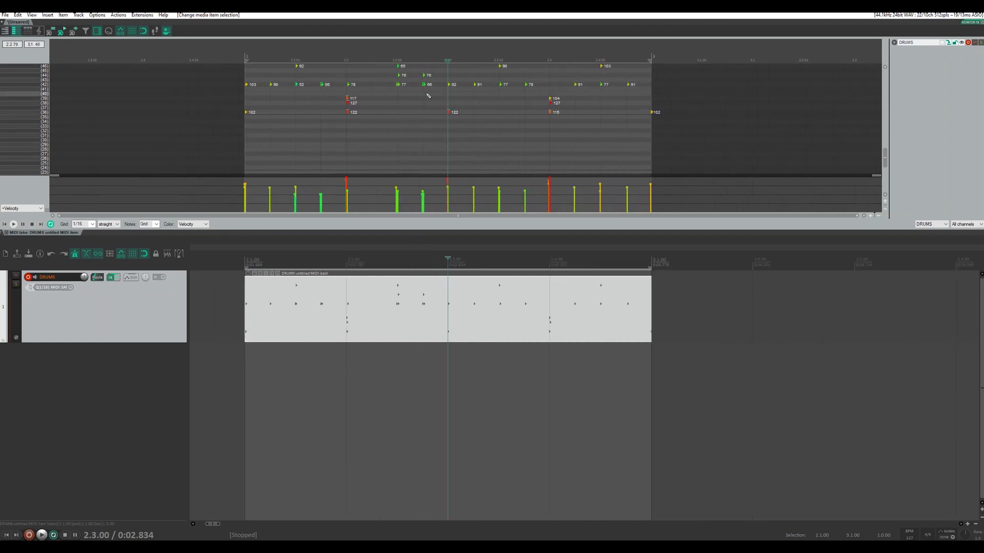
scroll(398, 82, "up", 3)
scroll(403, 84, "down", 1)
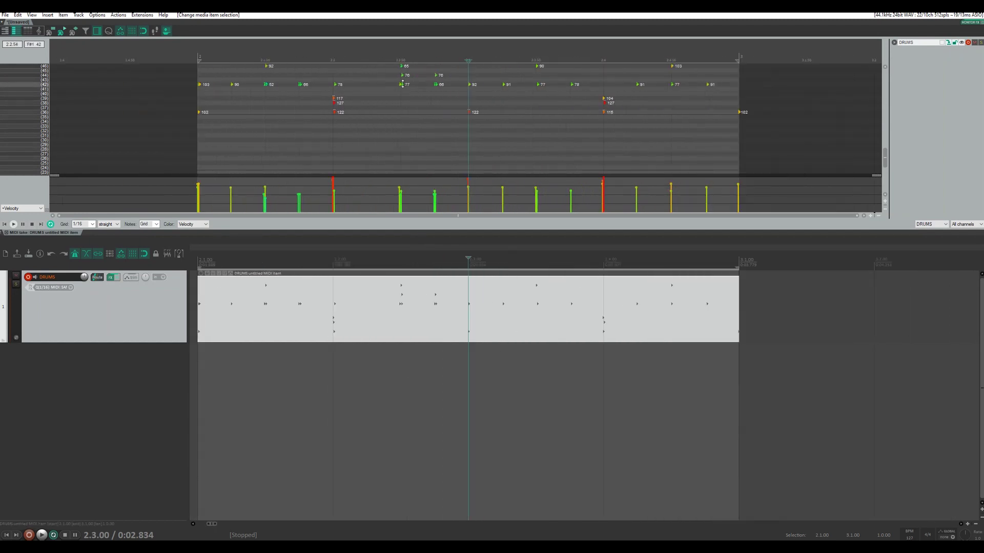
left_click(401, 85)
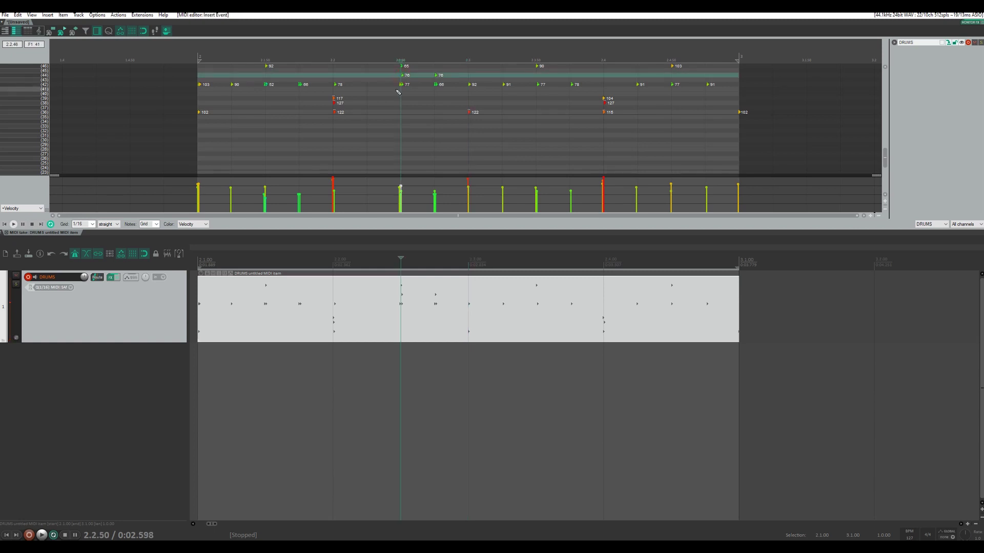
left_click(401, 86)
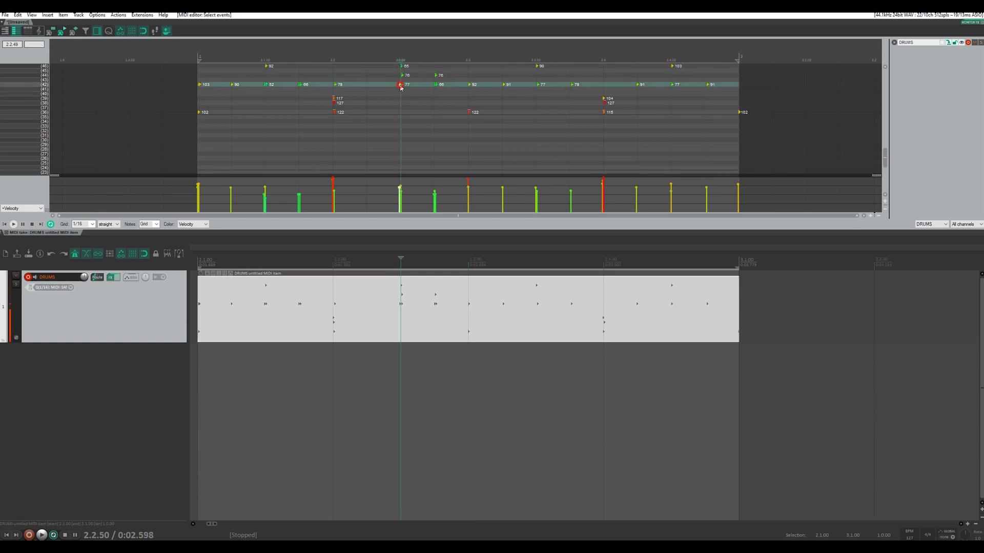
left_click(401, 89)
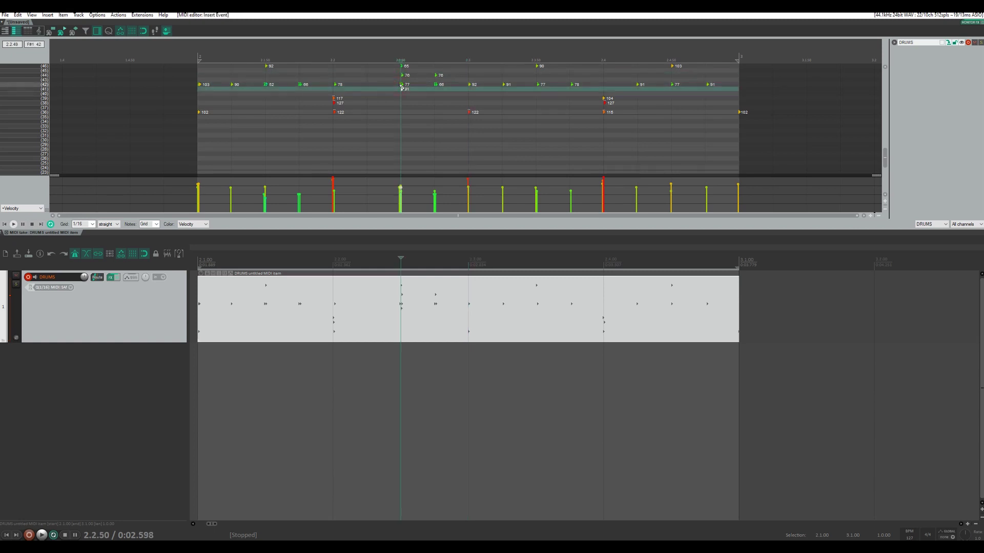
left_click(402, 90)
scroll(402, 89, "up", 2)
scroll(401, 92, "up", 4)
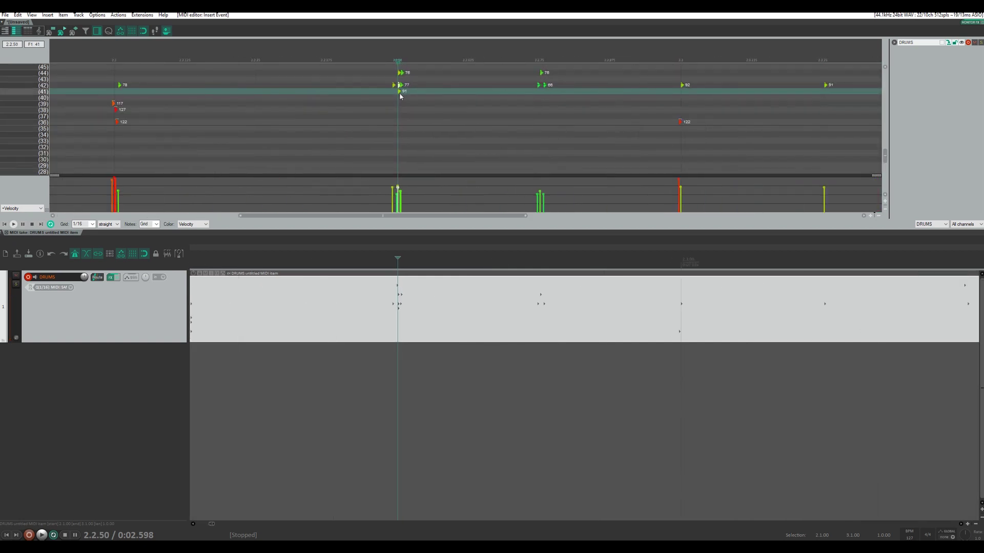
double_click(399, 91)
double_click(400, 85)
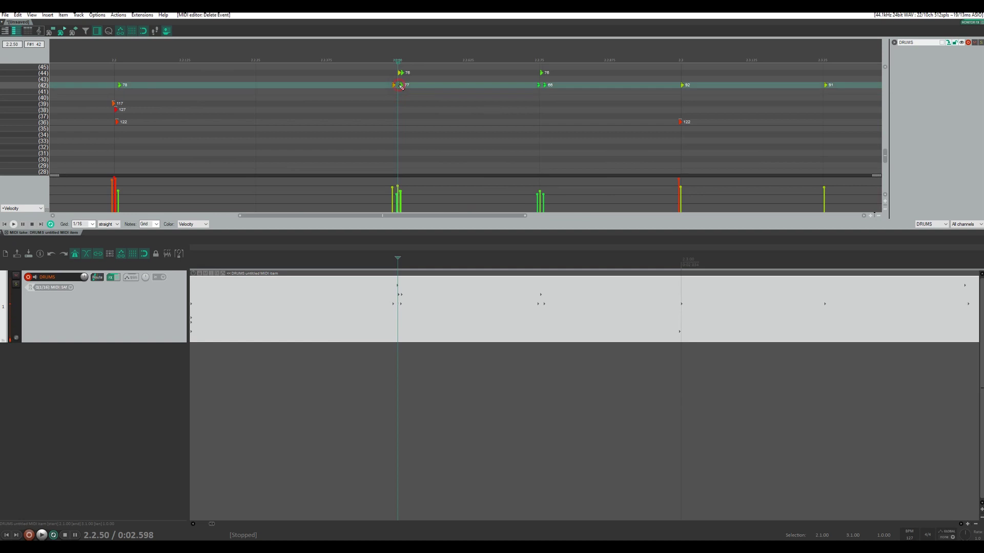
Delete the doubled note on row 42 just before 2.2.50
double_click(395, 87)
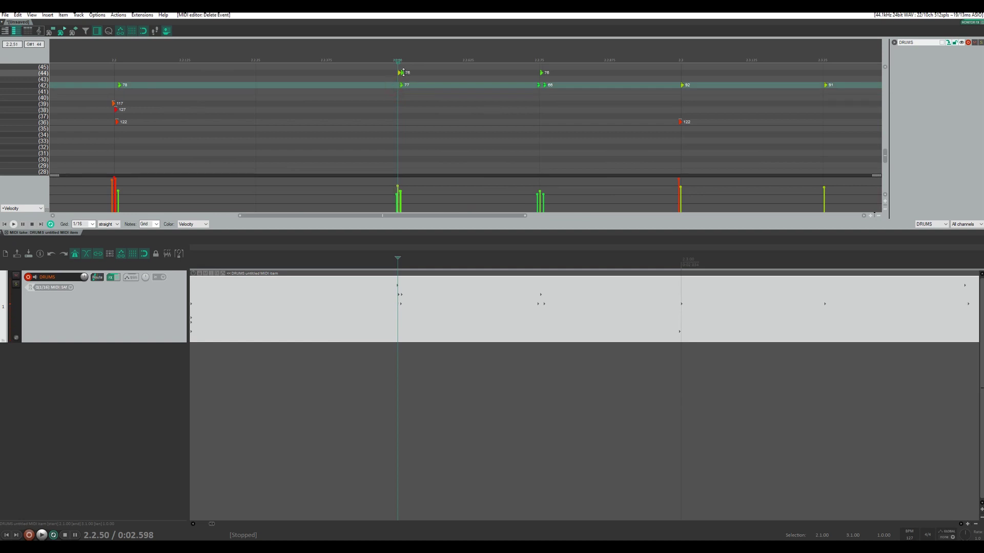
left_click(410, 73)
double_click(401, 85)
Delete the doubled row 42 notes at 2.1.75, 2.1.50 and the start of measure 2
scroll(612, 103, "down", 5)
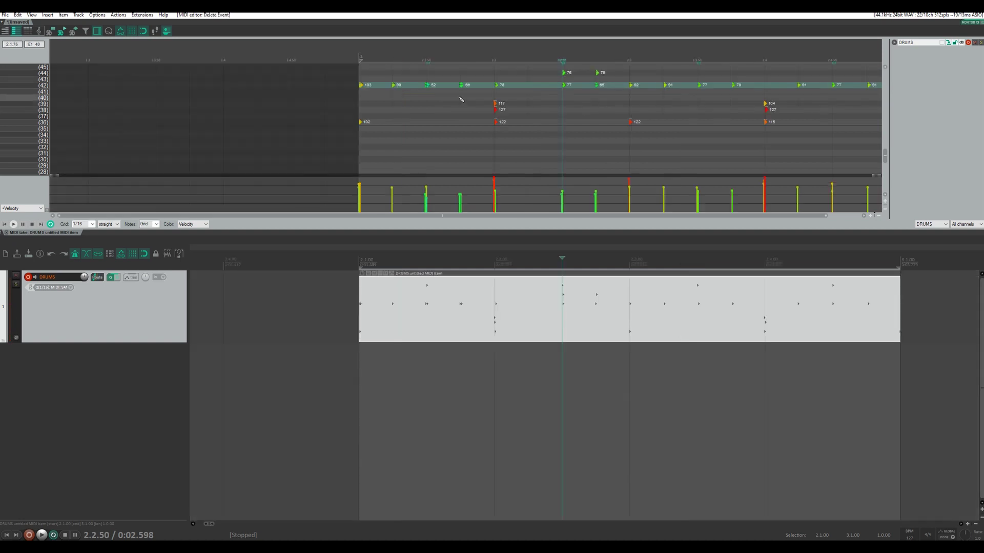
scroll(460, 96, "up", 6)
left_click_drag(460, 75, 472, 99)
key("Delete")
left_click_drag(259, 68, 282, 98)
key("Delete")
scroll(461, 93, "down", 3)
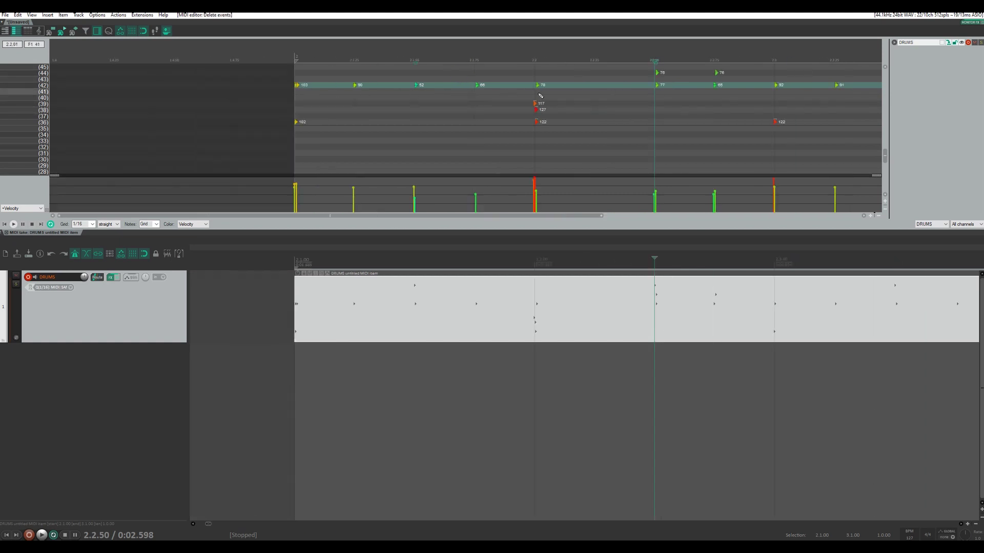
scroll(541, 96, "up", 2)
scroll(373, 100, "up", 3)
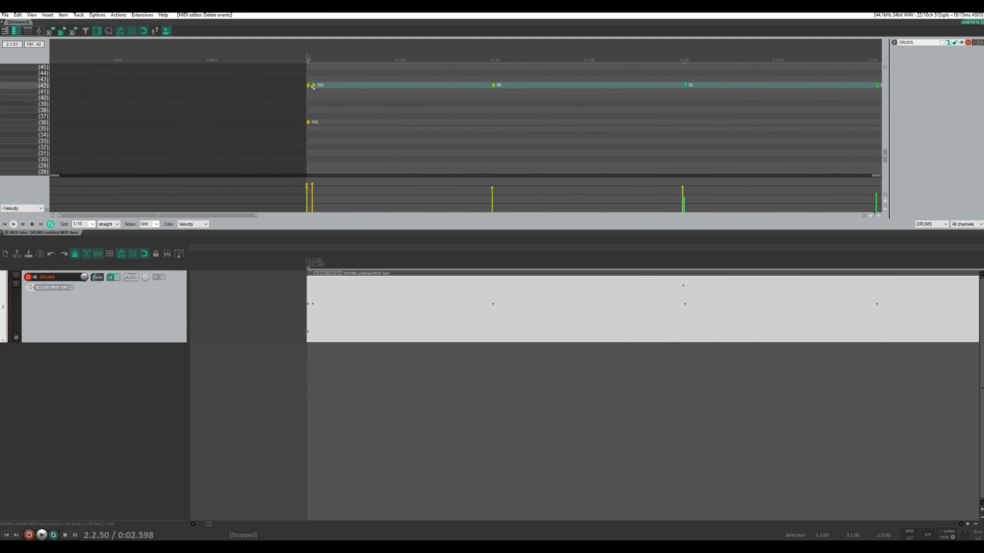
scroll(440, 83, "down", 6)
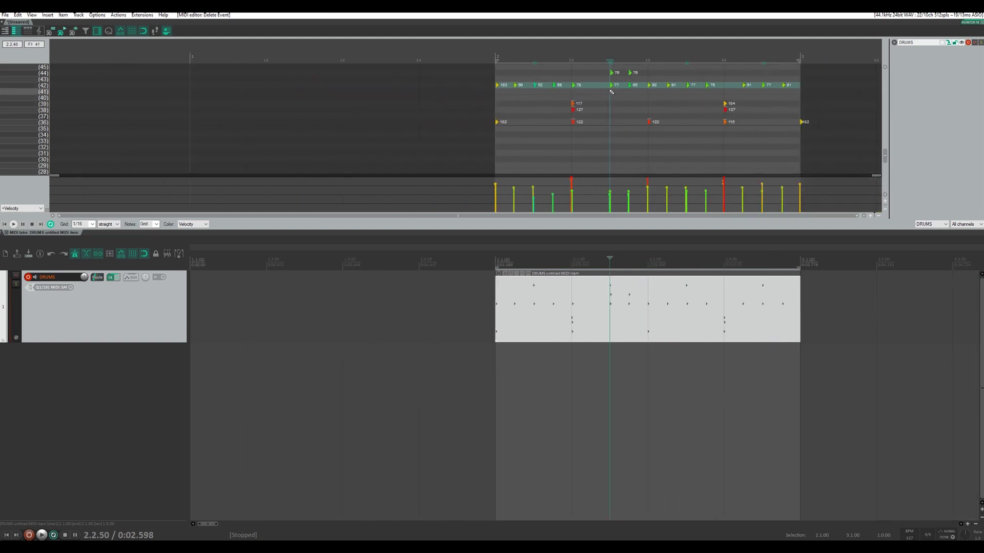
scroll(614, 89, "up", 1)
scroll(620, 91, "down", 1)
Play back the loop from 2.1.00, delete the row 44 note at 2.2.50, and play the loop again
left_click(496, 56)
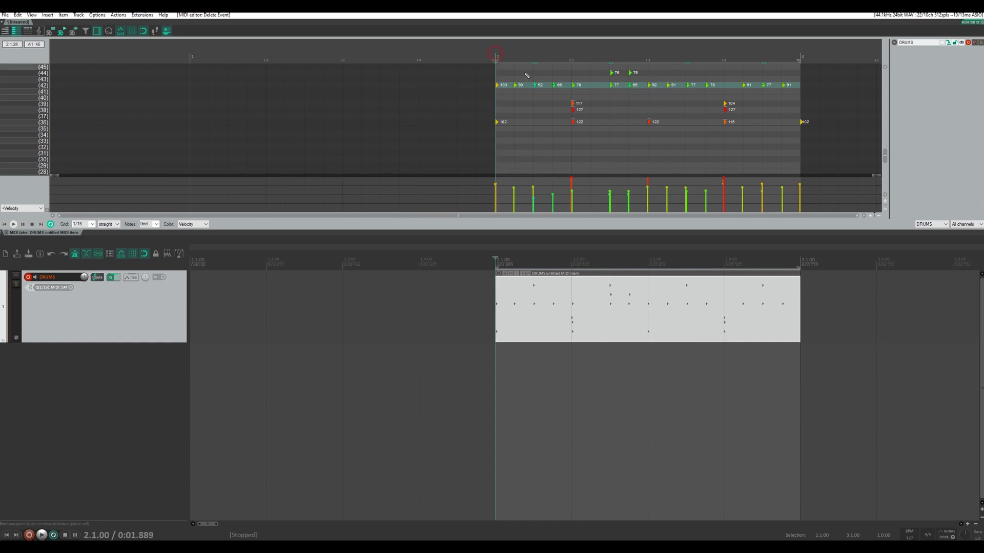
scroll(492, 88, "up", 2)
scroll(453, 102, "down", 4)
key("space")
scroll(44, 94, "up", 4)
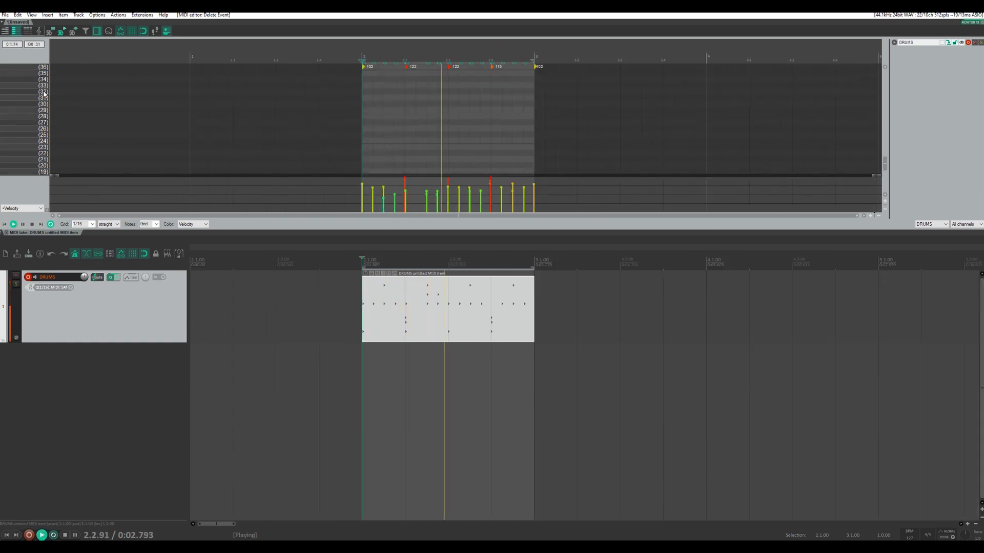
scroll(44, 94, "up", 1)
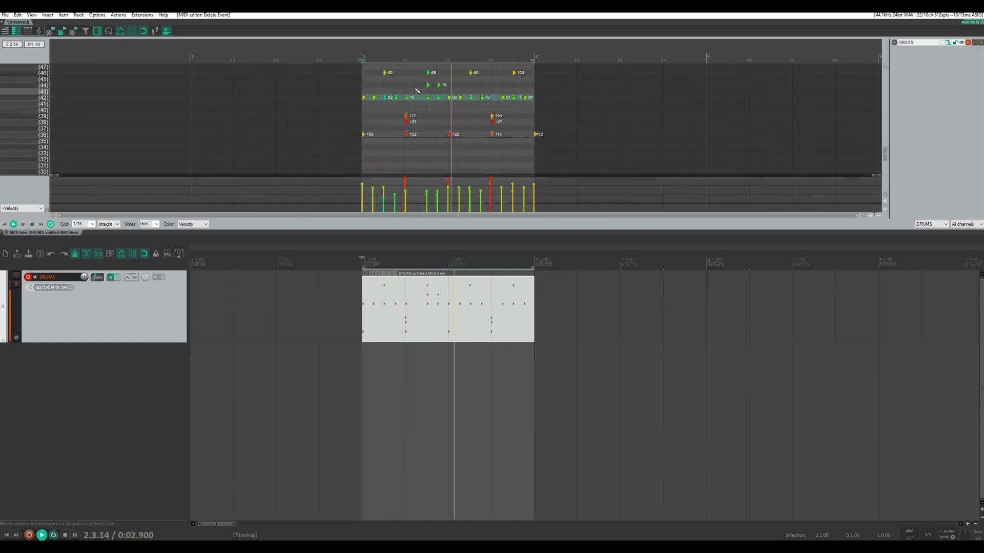
key("space")
double_click(428, 86)
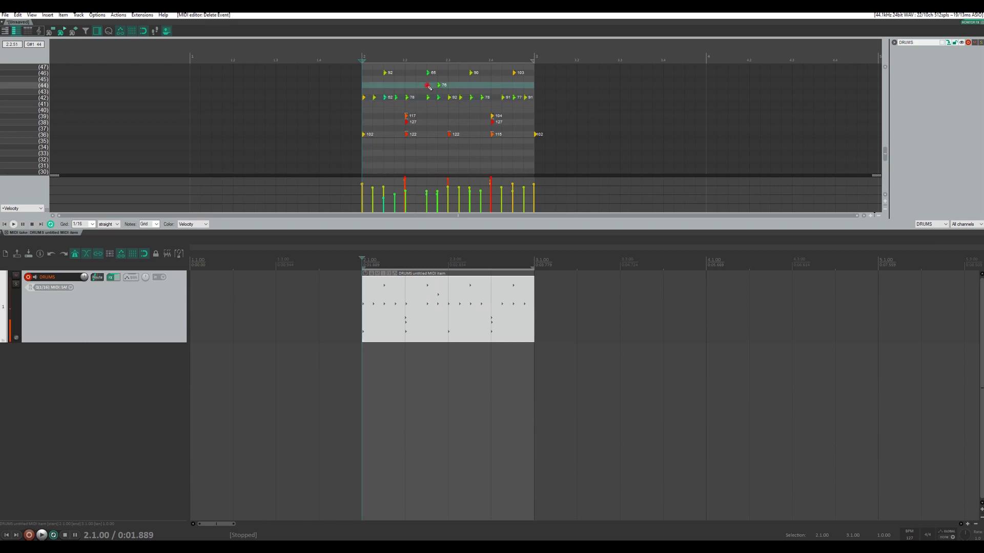
key("space")
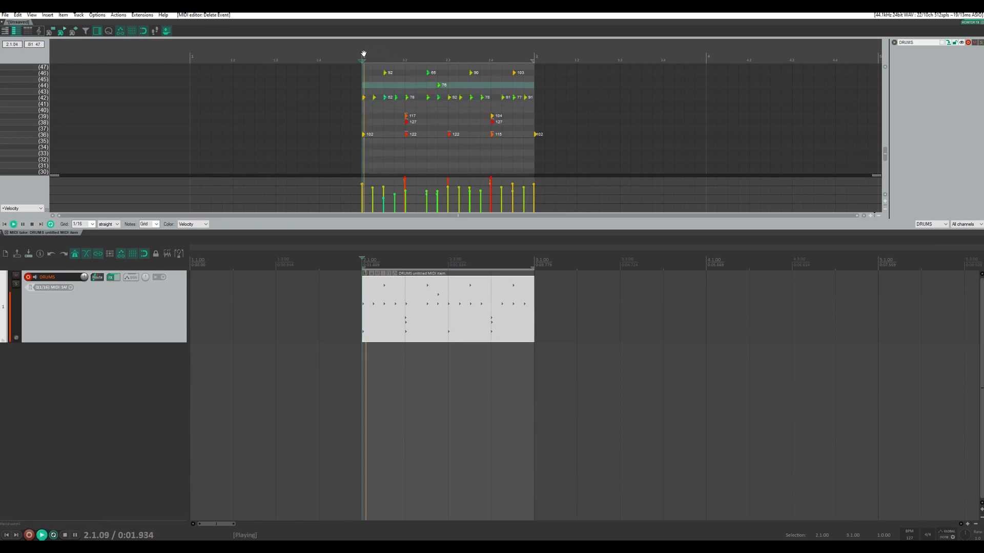
key("space")
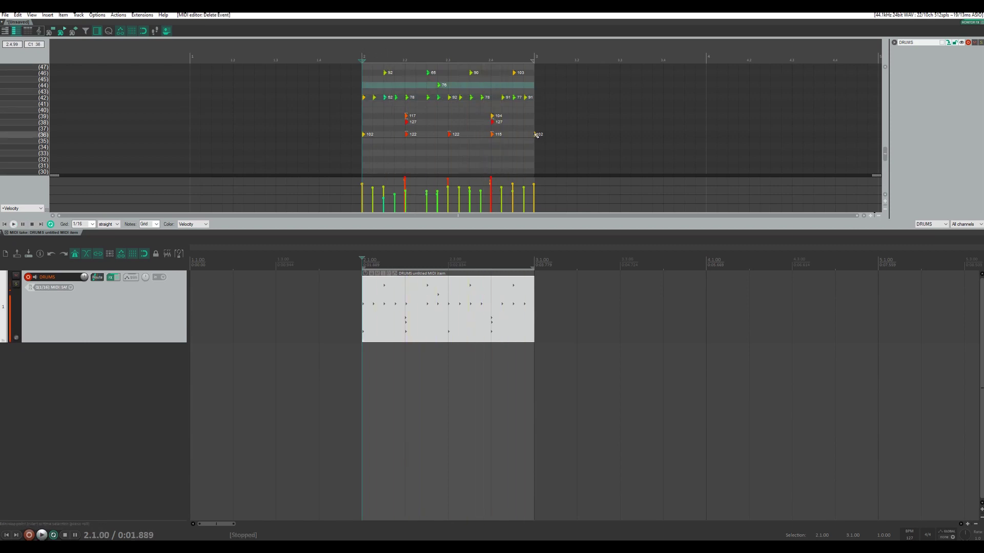
Delete the stray row 36 note at the end of measure 2 and play back the loop
left_click_drag(523, 121, 545, 144)
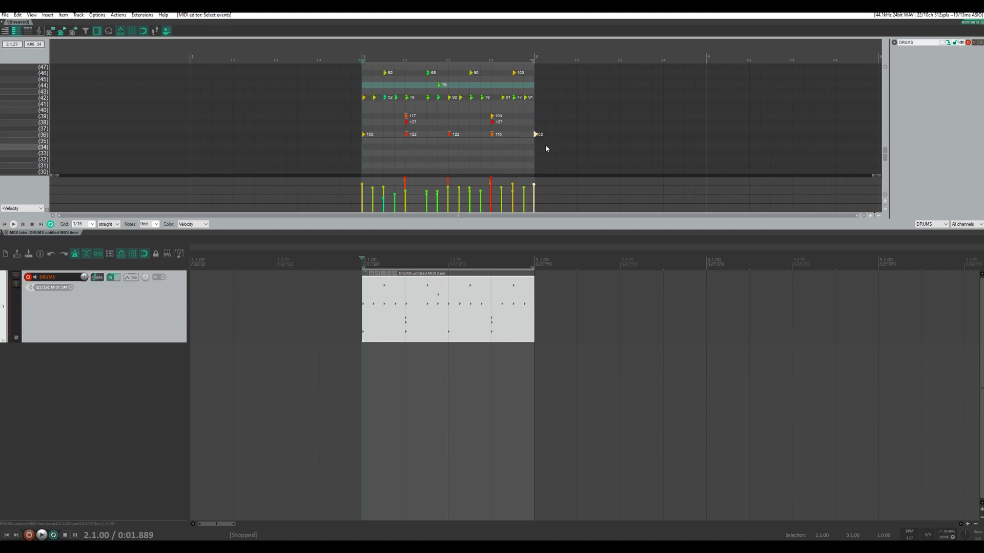
key("Delete")
key("space")
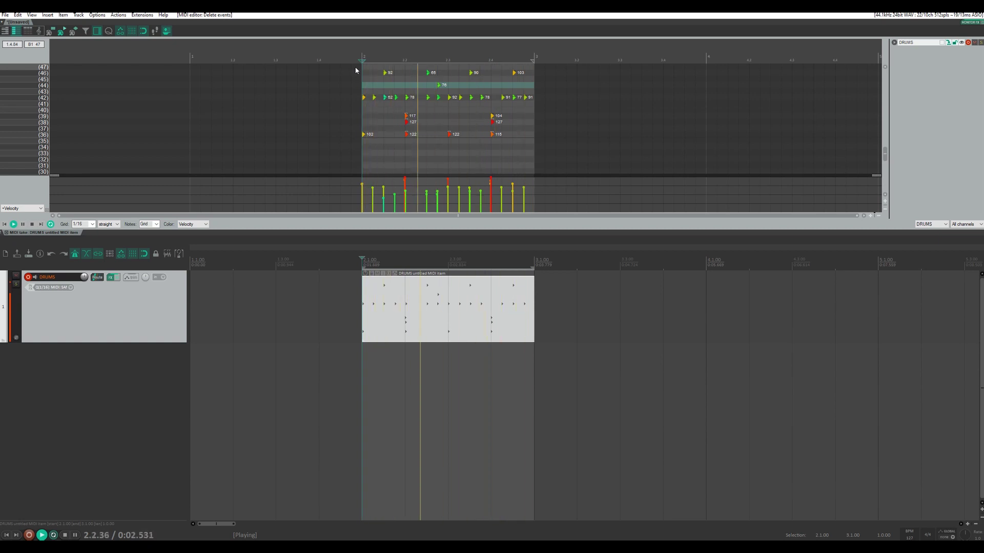
key("space")
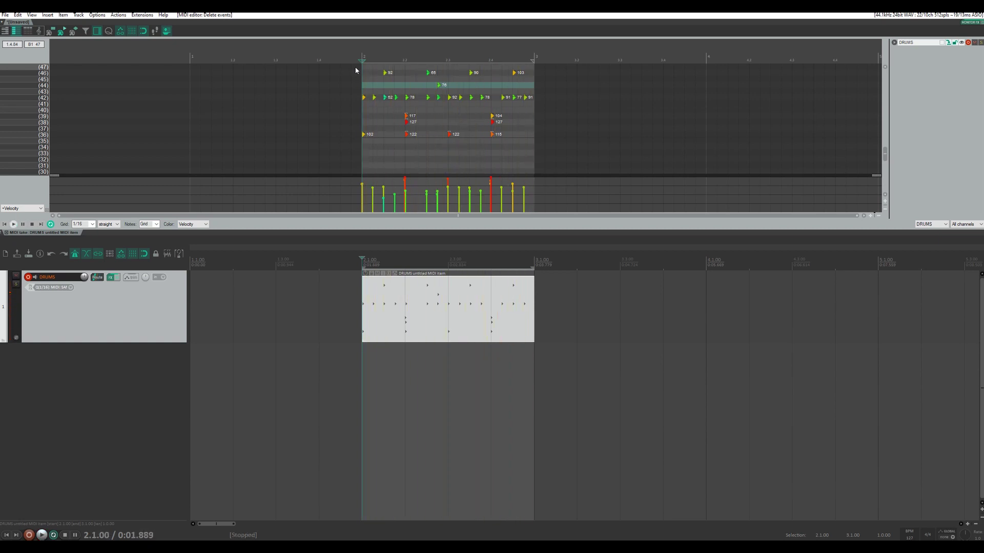
Add row 42 notes at 2.2.25 and 2.4.00, and play back the loop from 2.1.00
scroll(401, 99, "up", 2)
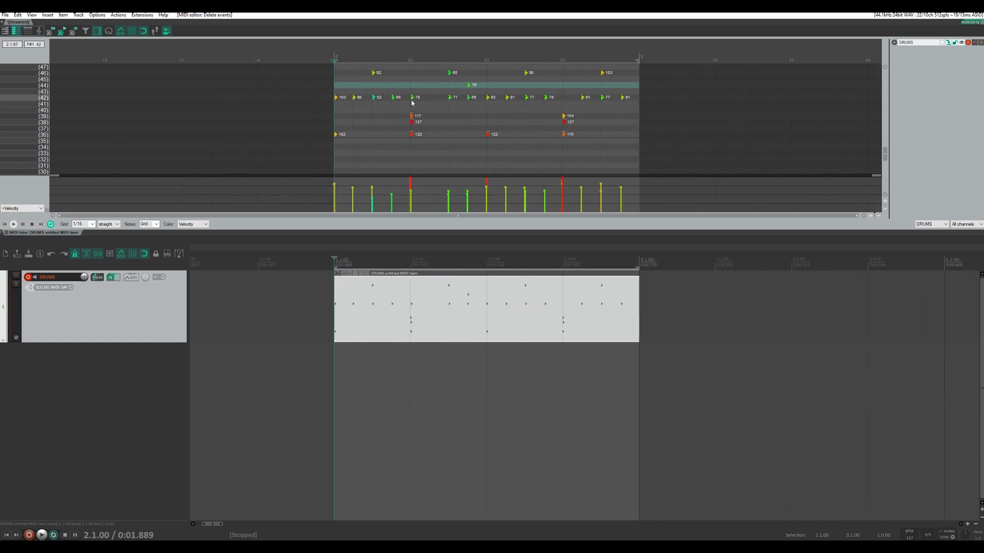
left_click(430, 97)
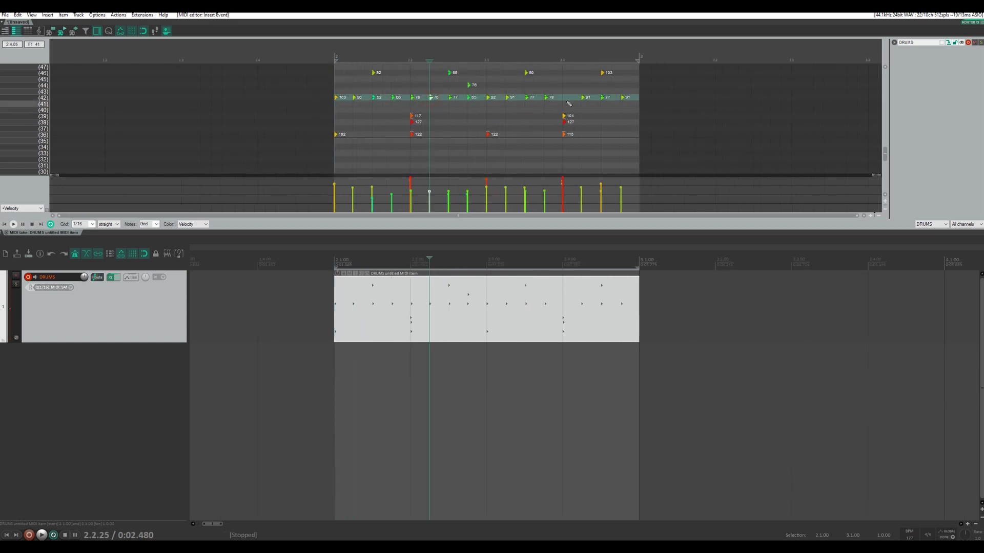
left_click(564, 98)
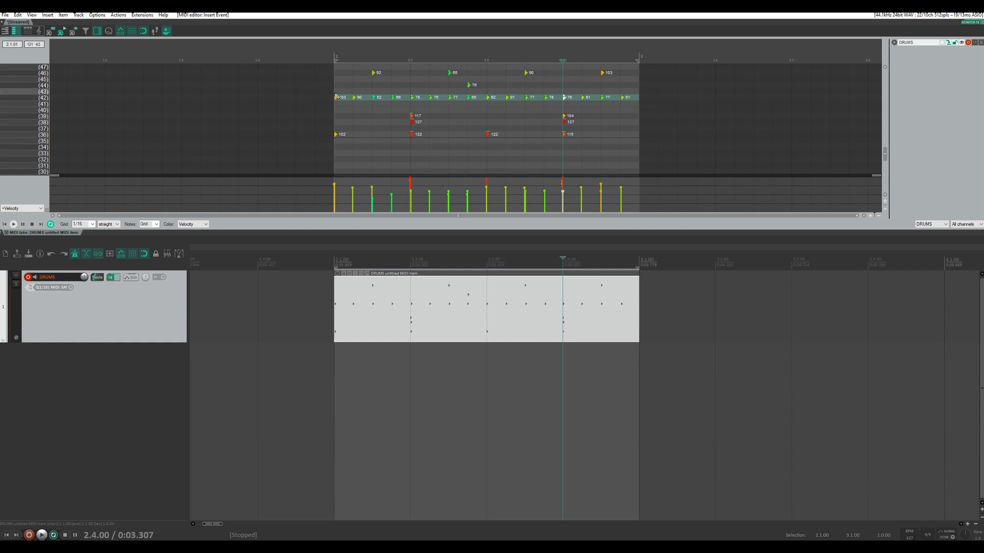
left_click(332, 49)
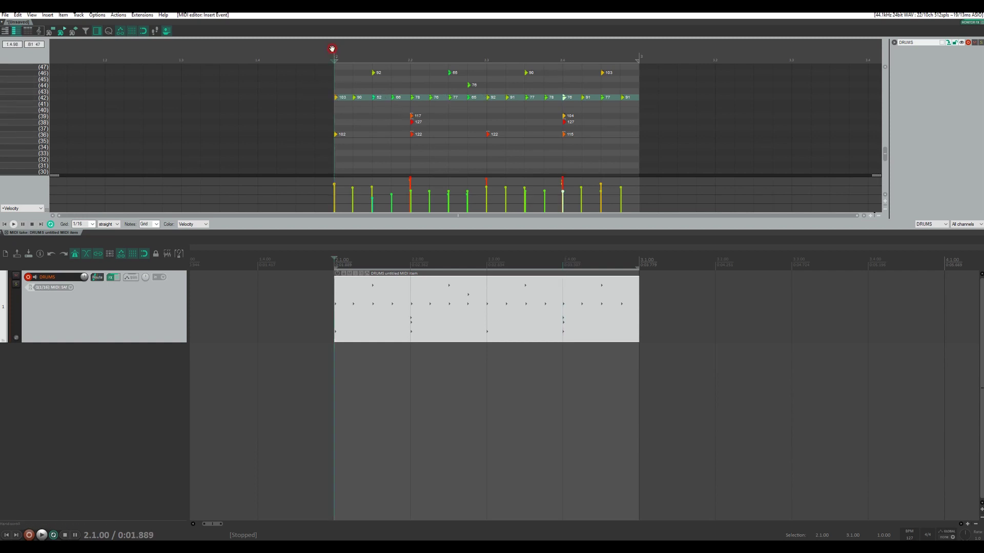
key("space")
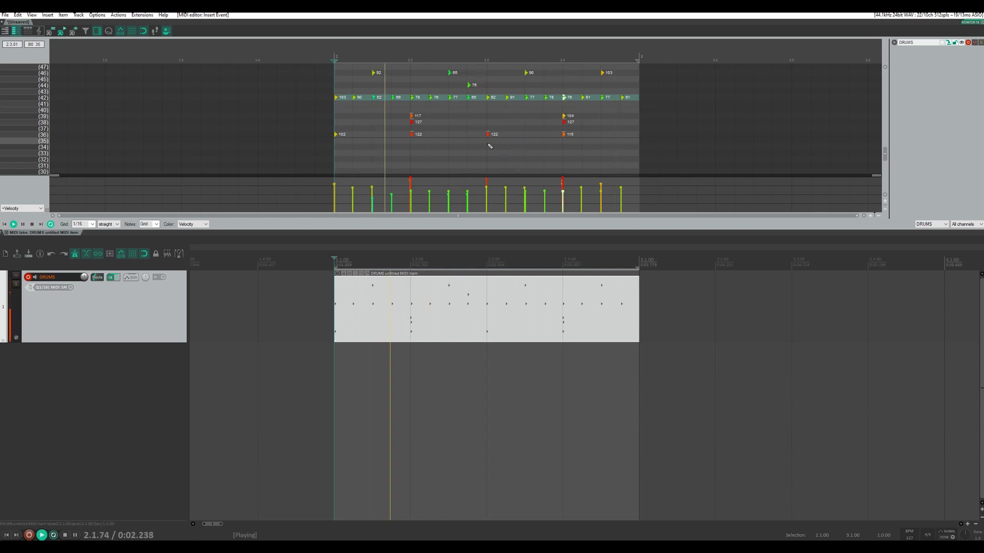
key("space")
Try a swing grid at 20 % strength in the MIDI editor, and set the grid type back to straight
left_click(109, 225)
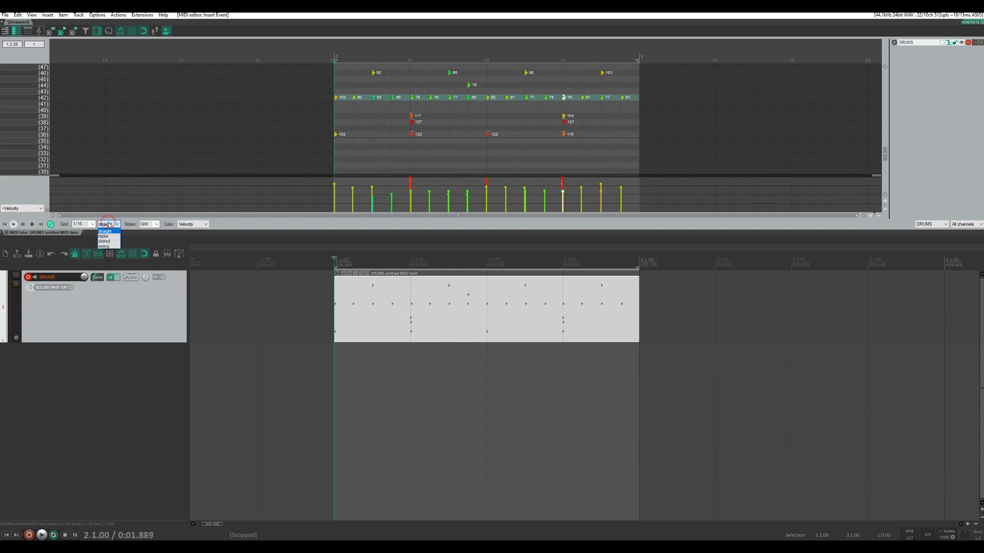
left_click(108, 247)
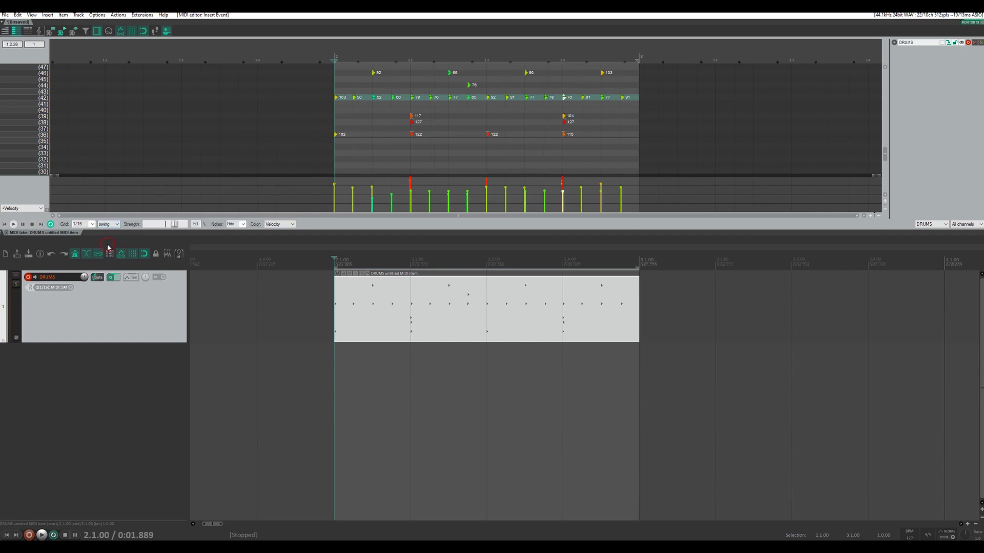
left_click_drag(180, 225, 165, 225)
left_click(109, 225)
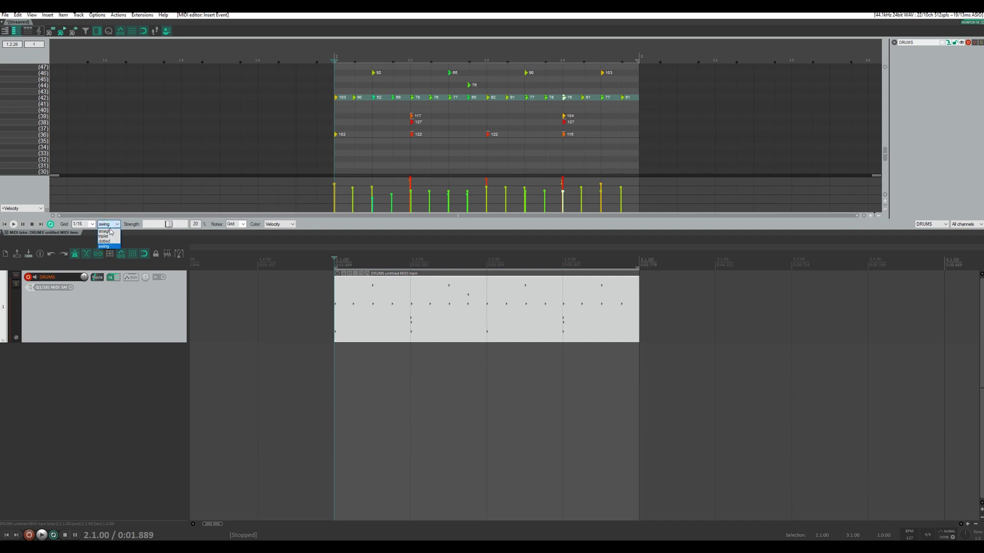
left_click(107, 232)
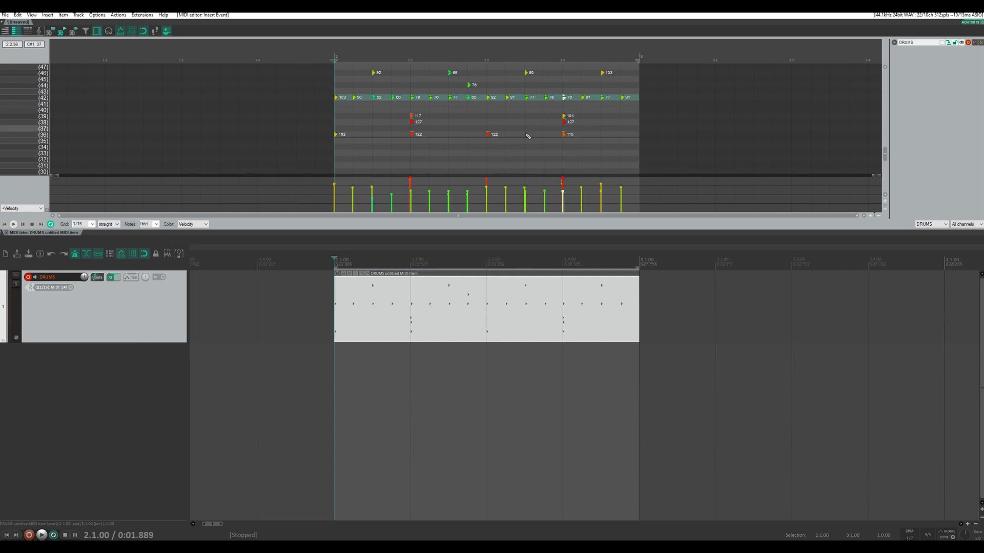
Select the row 46 and row 44 notes, shift them slightly later off the grid, and play back the loop
left_click_drag(633, 158, 418, 64)
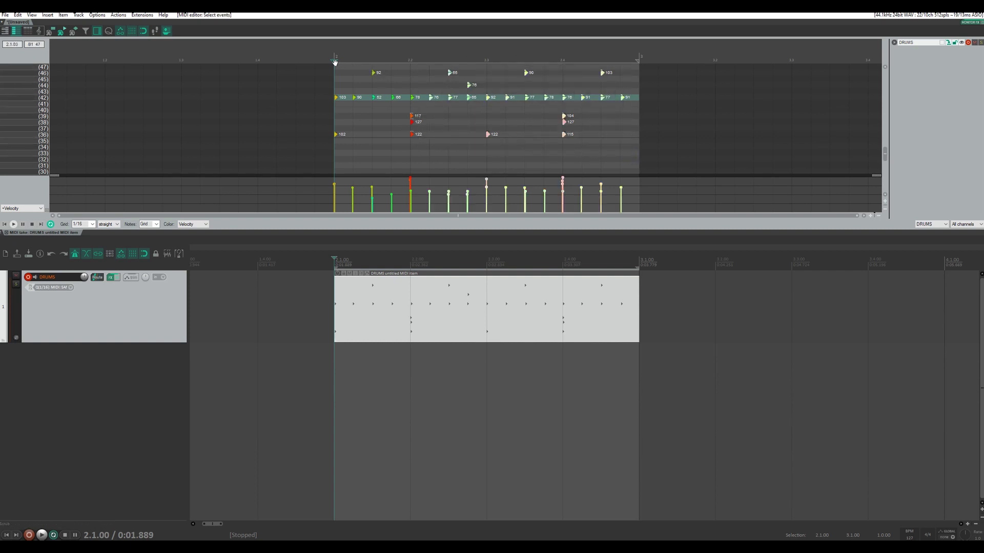
left_click_drag(336, 67, 626, 99)
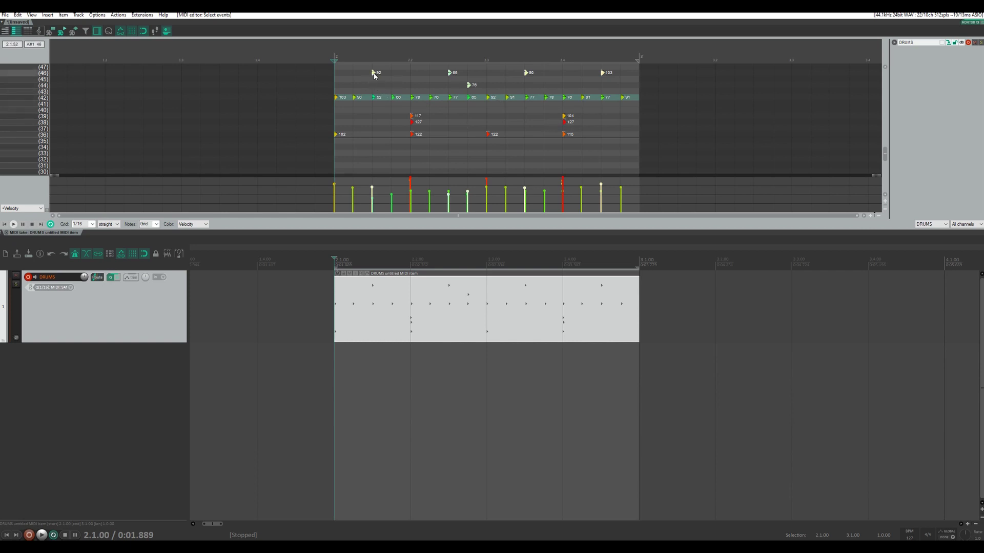
left_click_drag(376, 76, 378, 76)
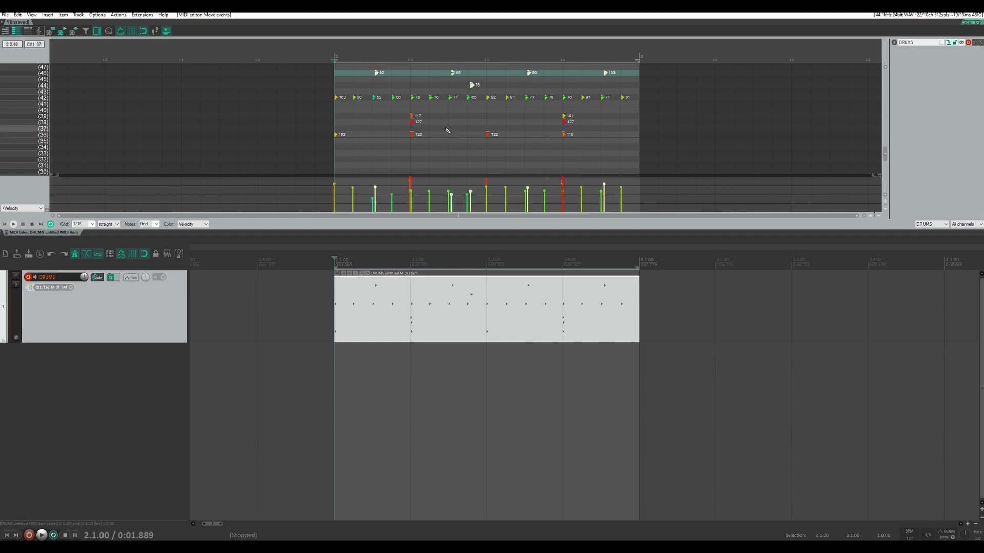
key("space")
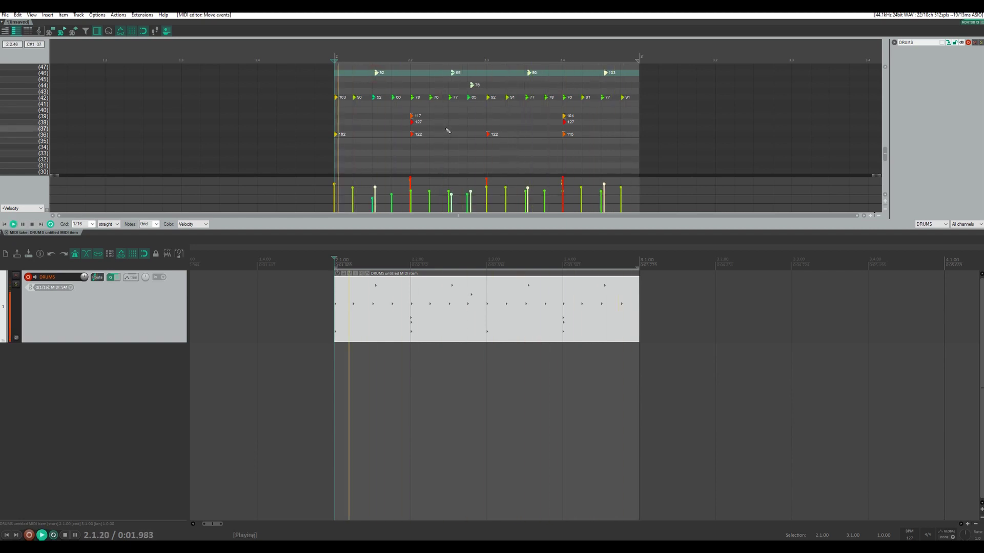
key("space")
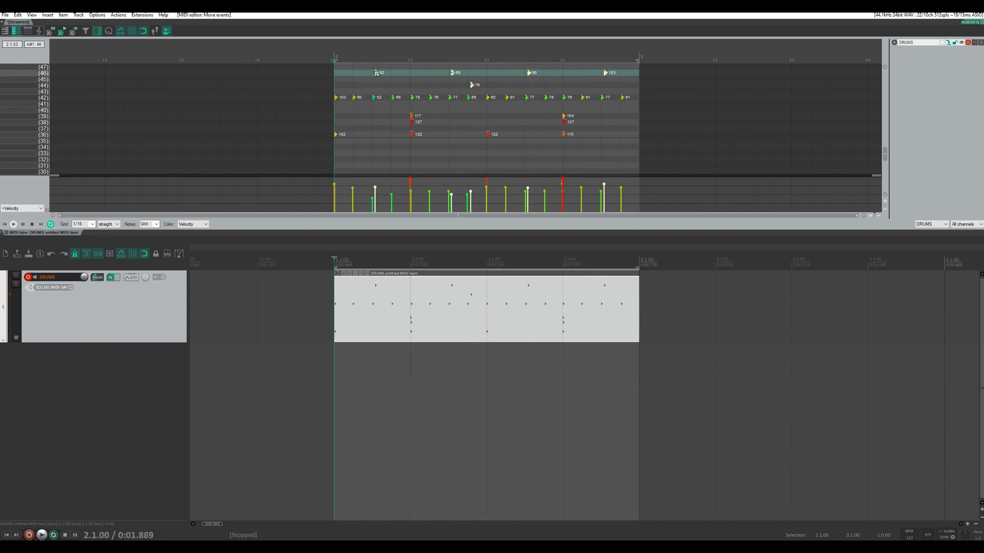
Nudge the selected row 46 and 44 notes slightly earlier and play back the loop
left_click(376, 74)
left_click_drag(376, 74, 374, 75)
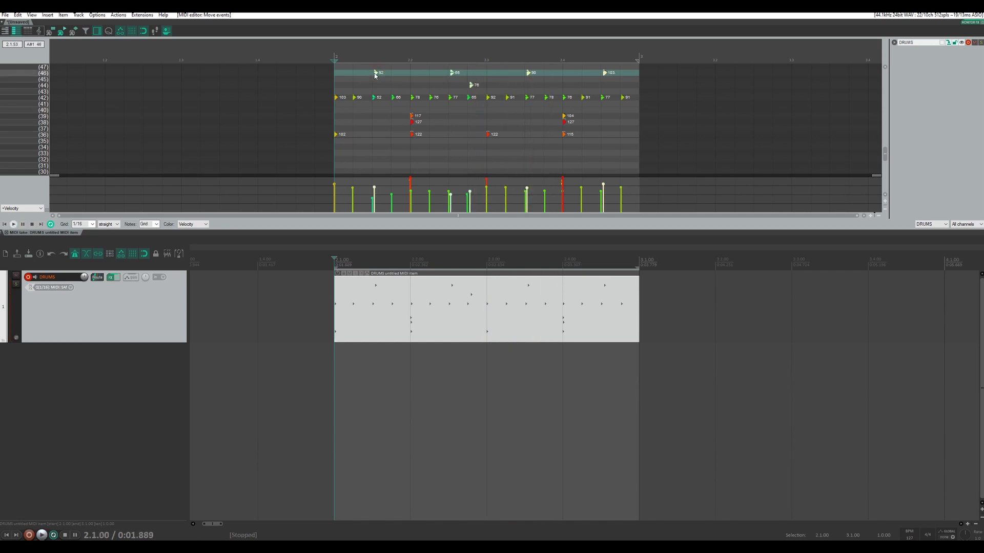
key("space")
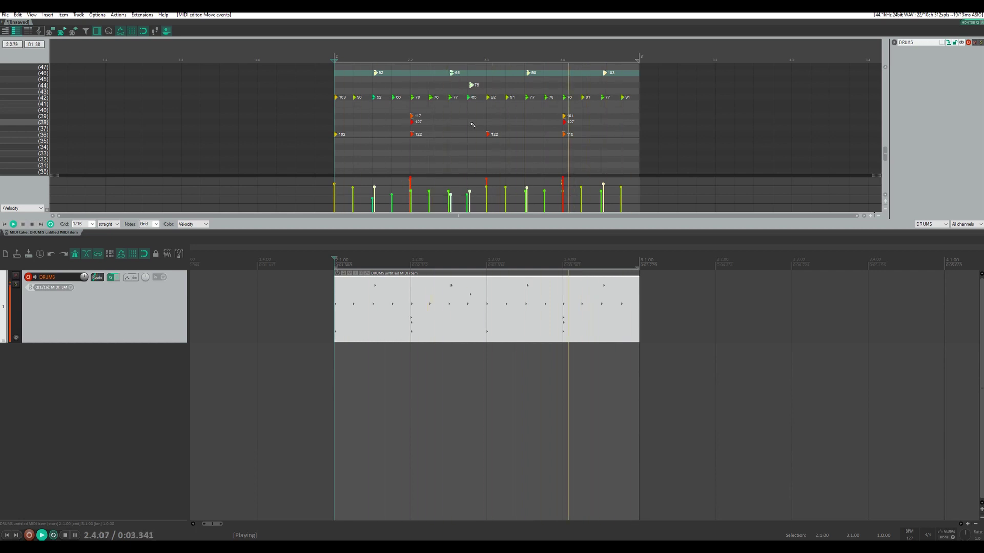
key("space")
Disarm the DRUMS track for recording and play back the loop from 2.1.00
left_click(28, 277)
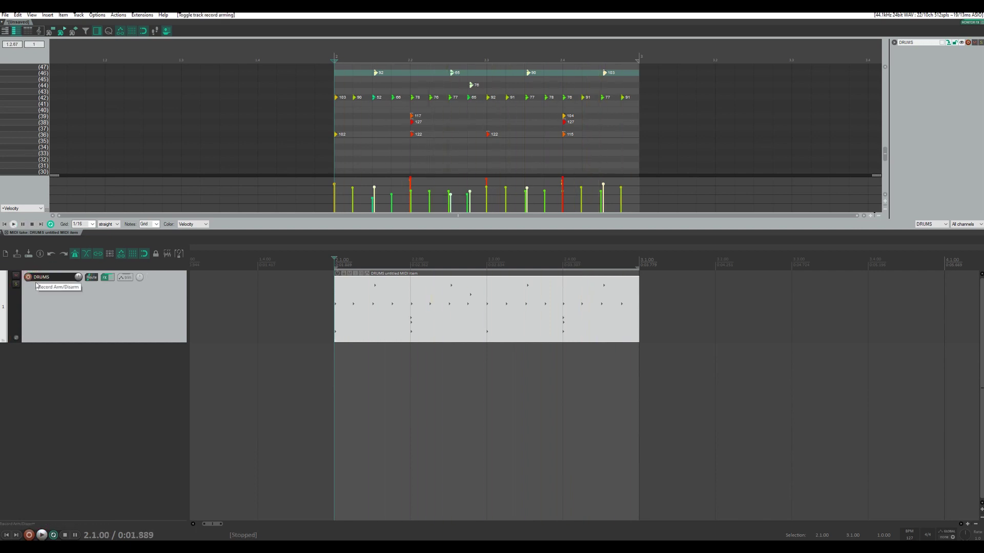
key("space")
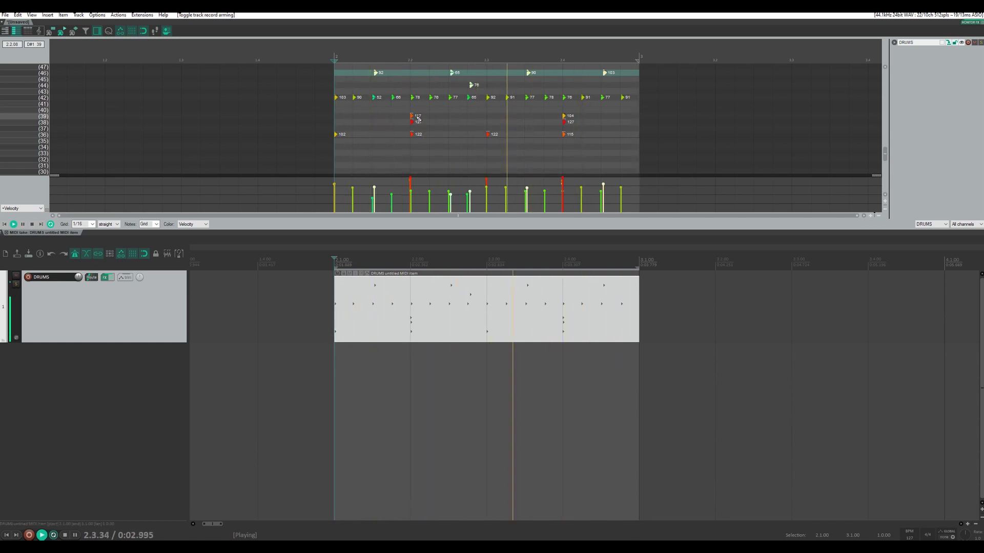
key("space")
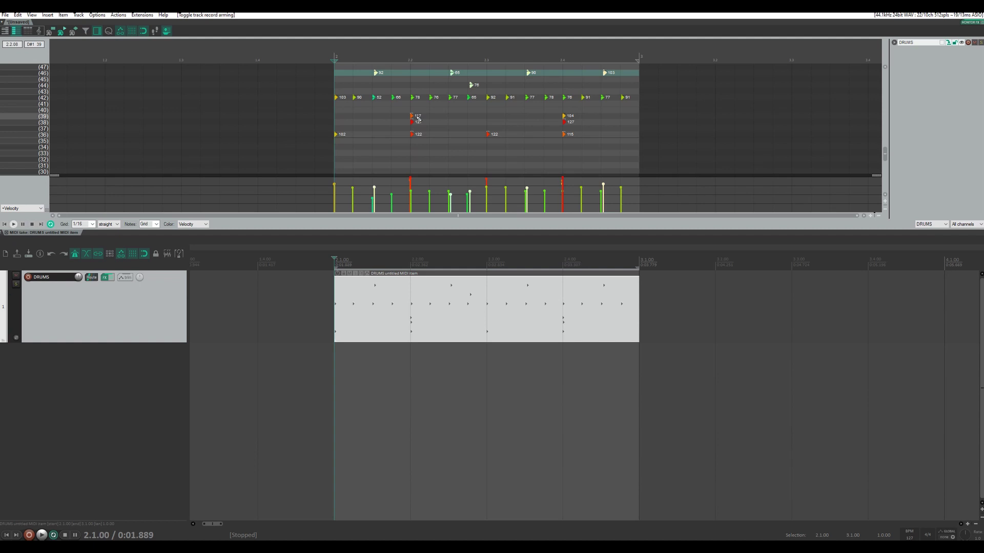
Close the MIDI editor, delete the drum MIDI item and place the edit cursor at 2.1.00
left_click(7, 234)
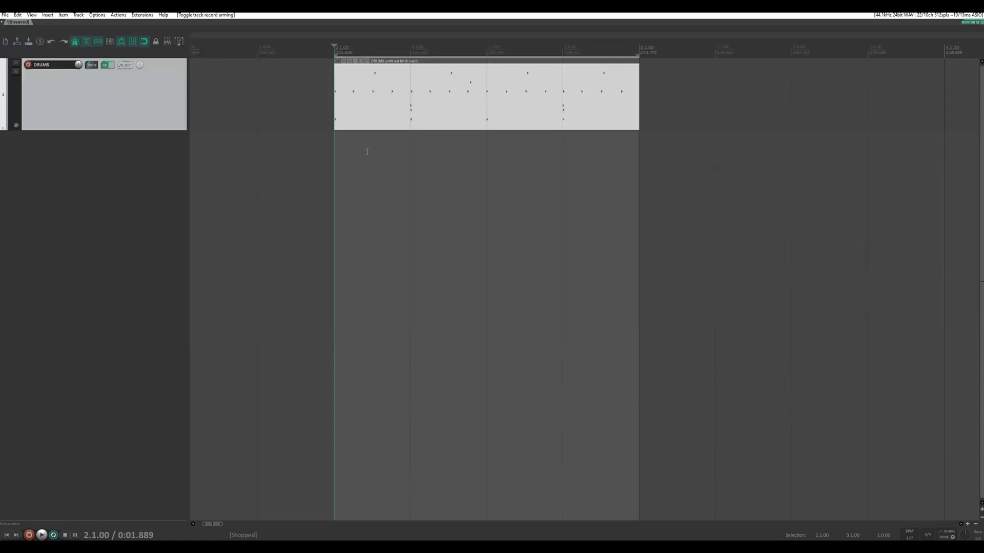
left_click(442, 92)
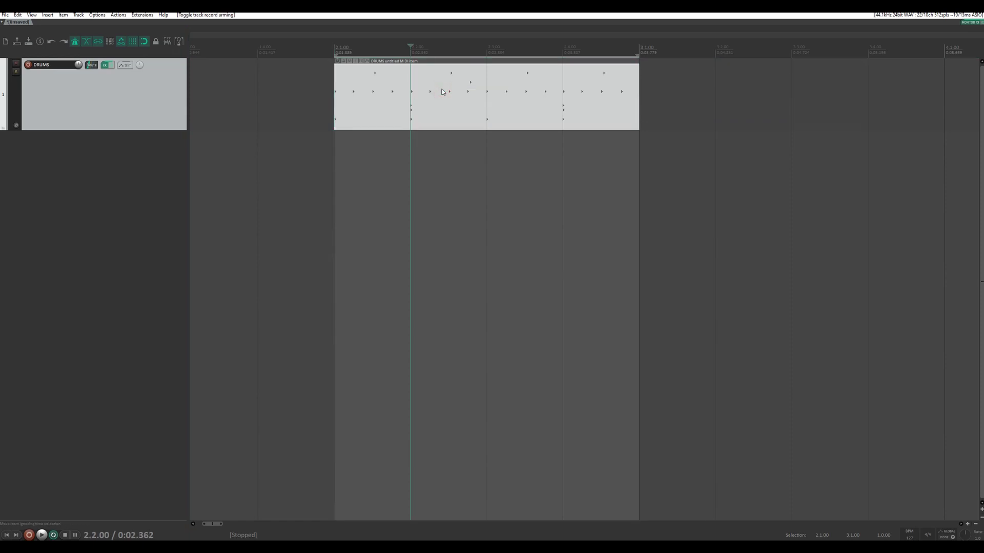
key("Delete")
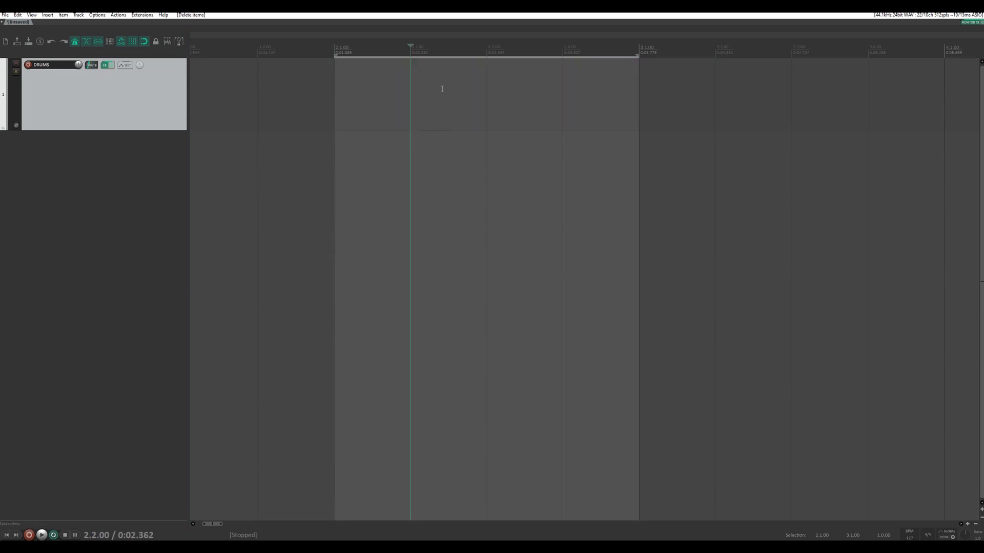
left_click(334, 53)
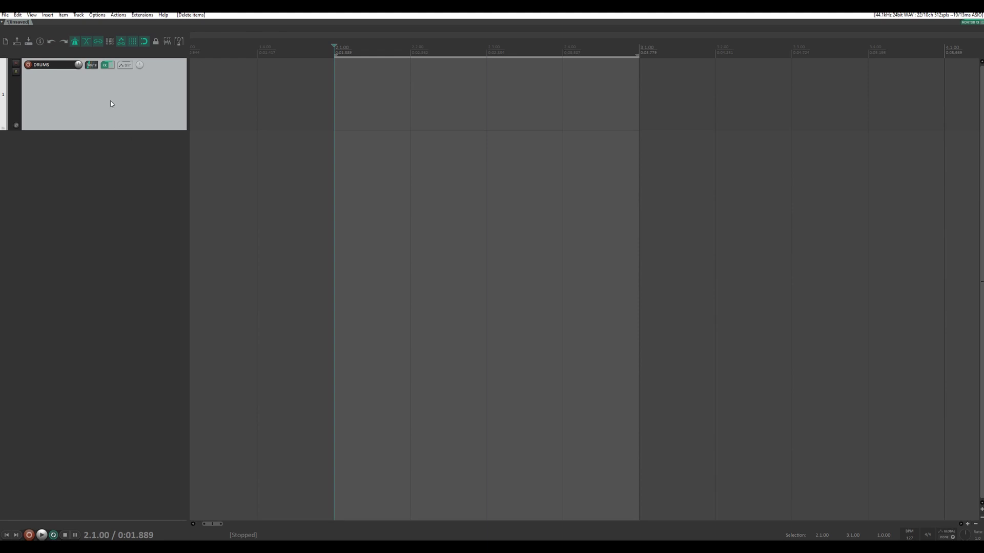
Open the DRUMS track's FX chain and filter the JS plugins to add for "mega"
left_click(106, 65)
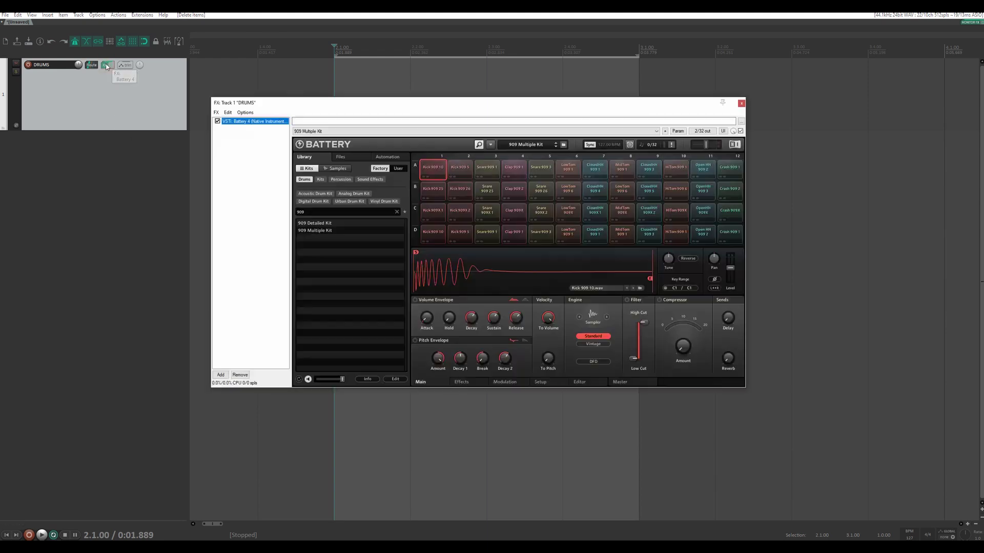
left_click_drag(272, 103, 220, 79)
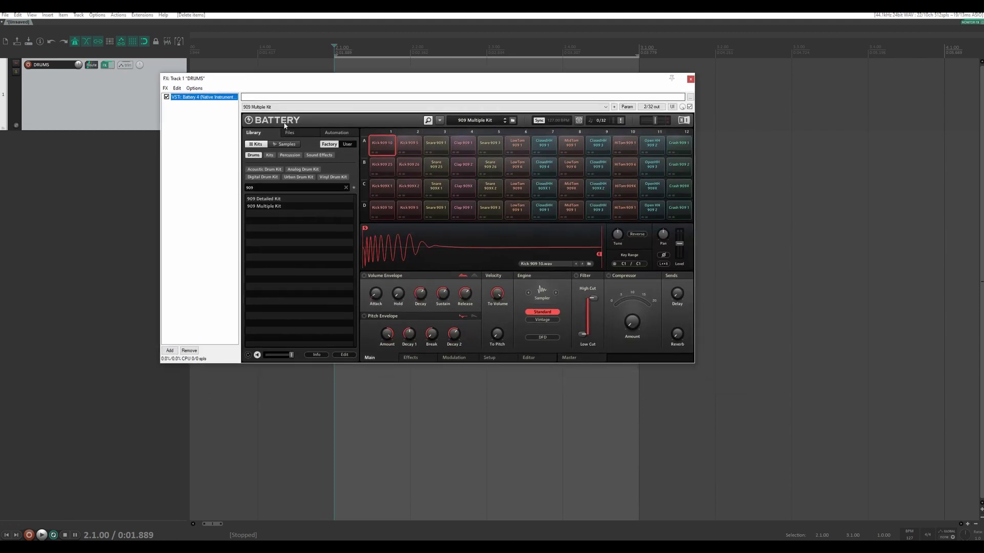
left_click(170, 351)
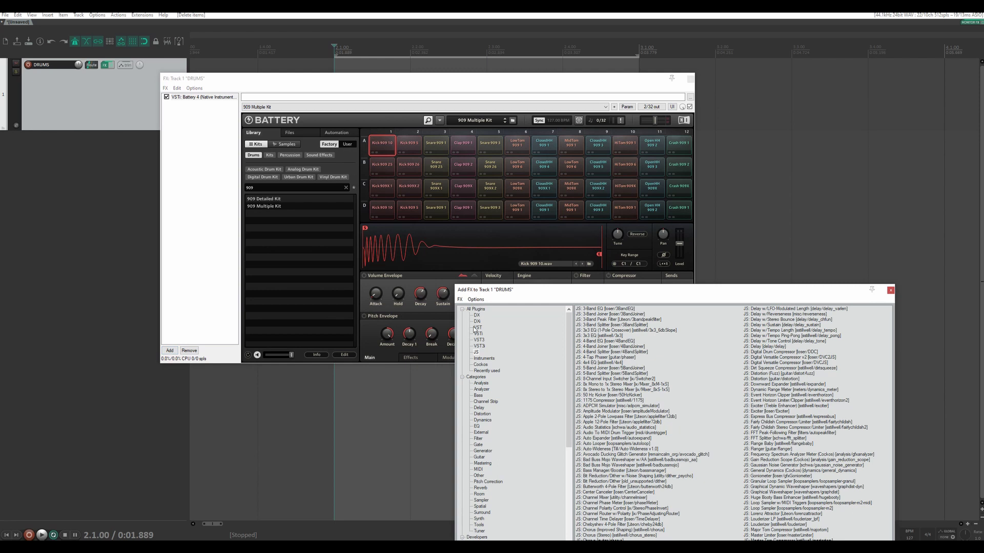
left_click(475, 352)
left_click_drag(606, 290, 583, 160)
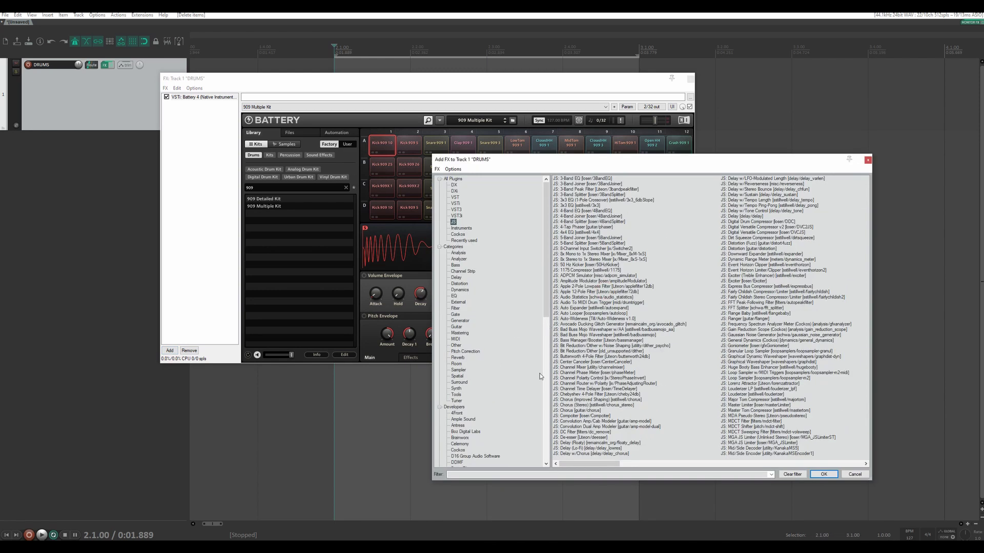
left_click(459, 476)
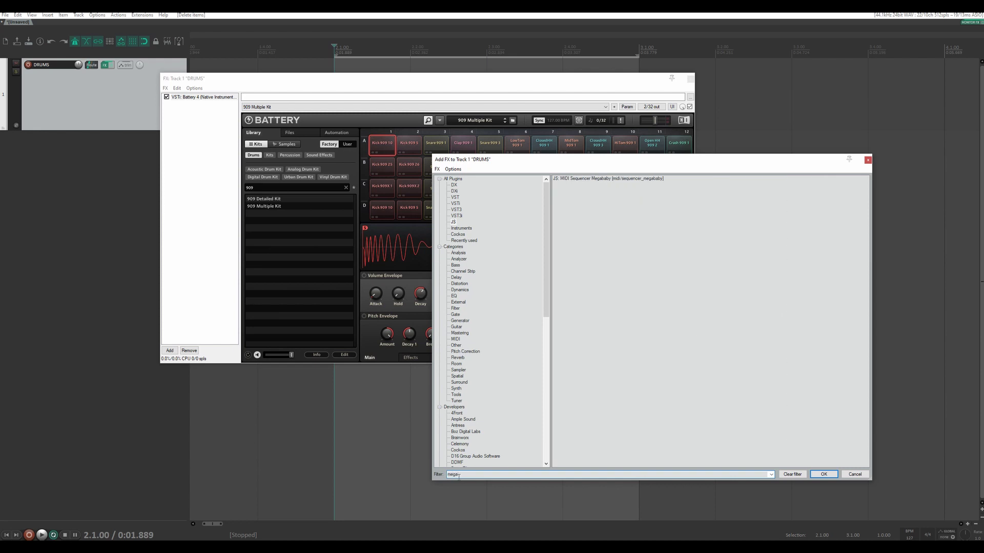
Insert JS: MIDI Sequencer Megababy ahead of Battery 4 in the DRUMS chain, enlarge the FX window and close it
left_click_drag(578, 182, 203, 105)
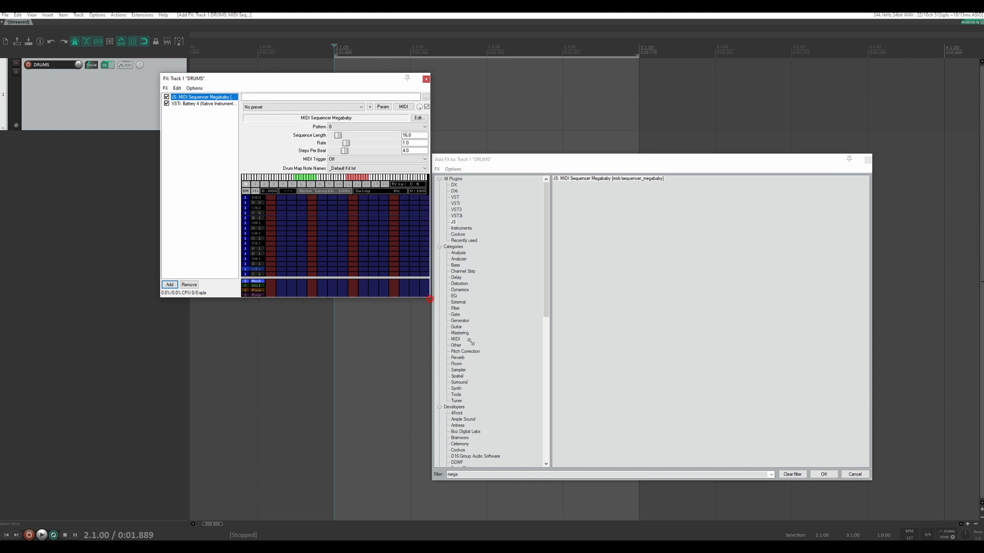
left_click_drag(429, 298, 569, 393)
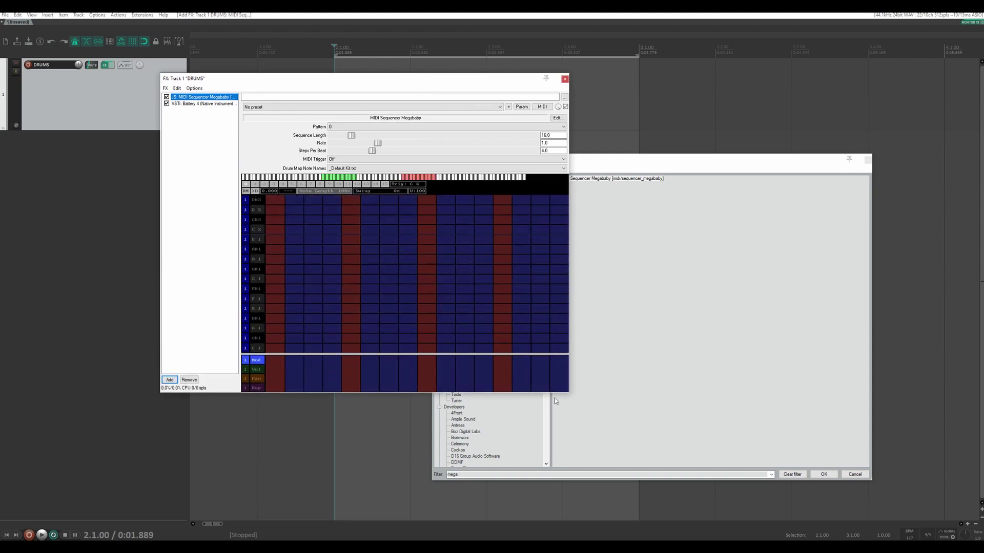
left_click(565, 79)
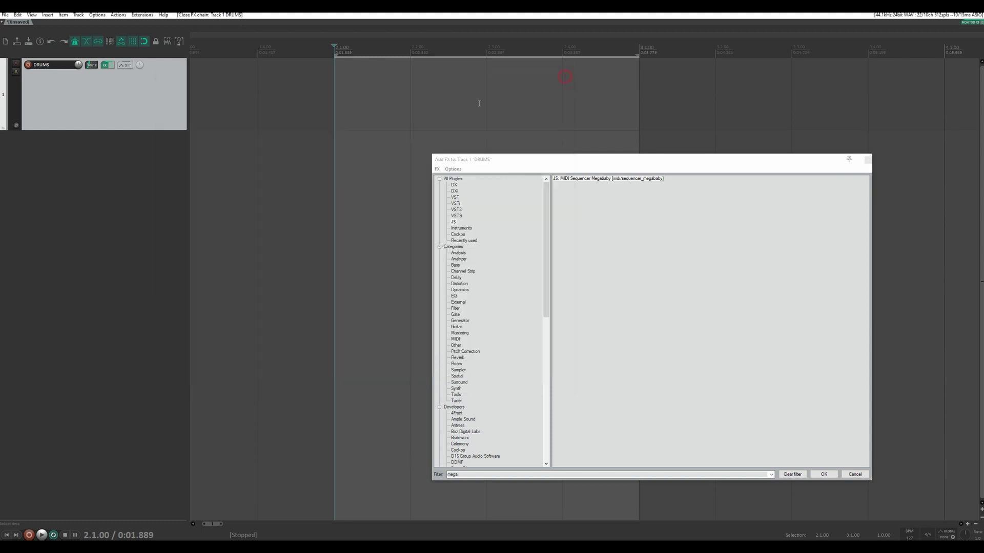
Set the DRUMS track to record input (audio or MIDI) and turn off its MIDI recording quantization
right_click(29, 68)
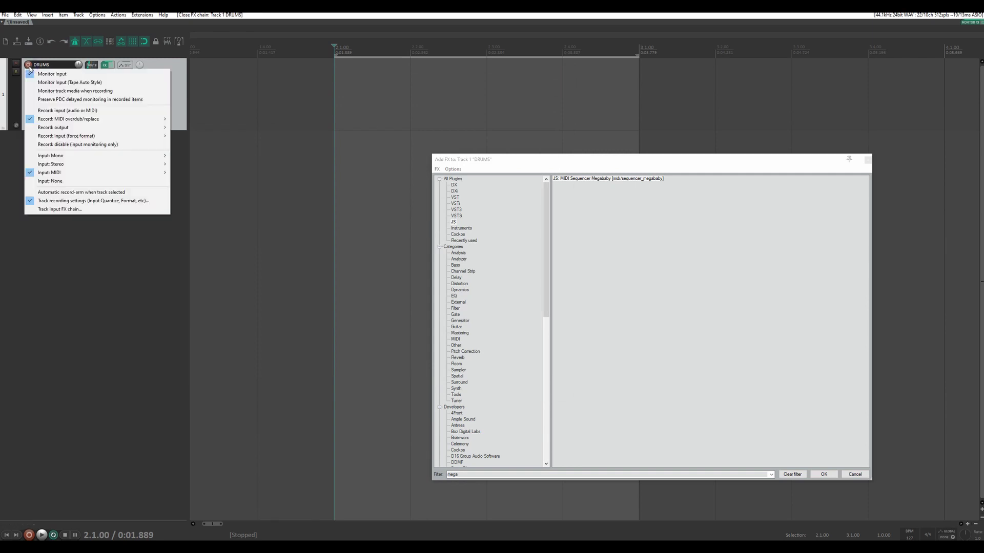
left_click(59, 110)
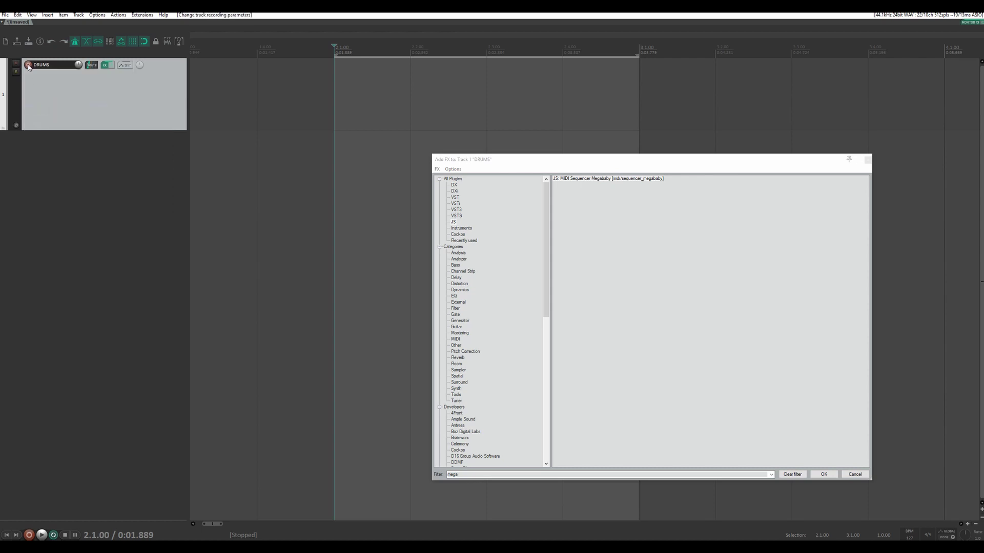
right_click(29, 65)
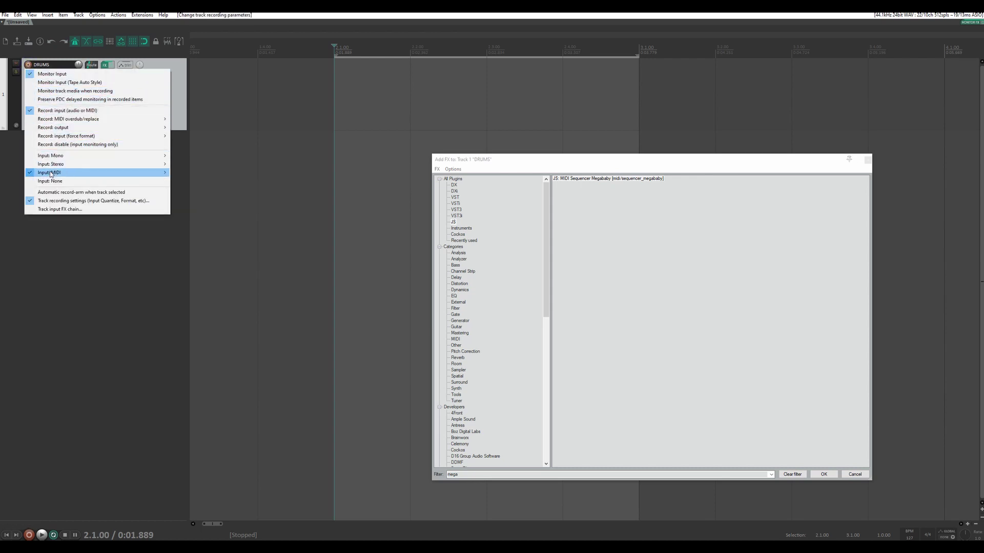
mouse_move(57, 173)
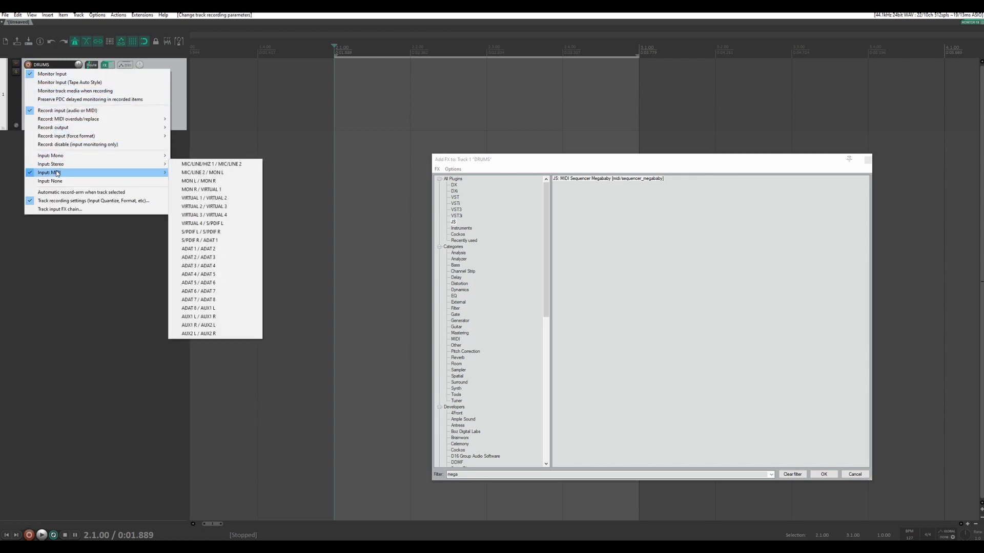
left_click(63, 201)
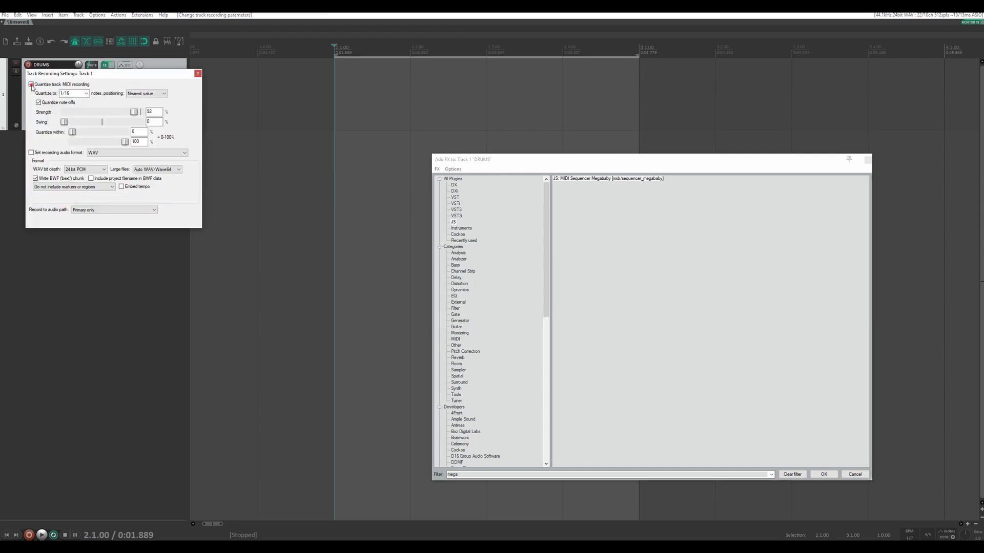
left_click(39, 103)
left_click(197, 75)
Set the DRUMS track's record mode to disable (input monitoring only), arm the track and toggle its record monitoring
right_click(28, 65)
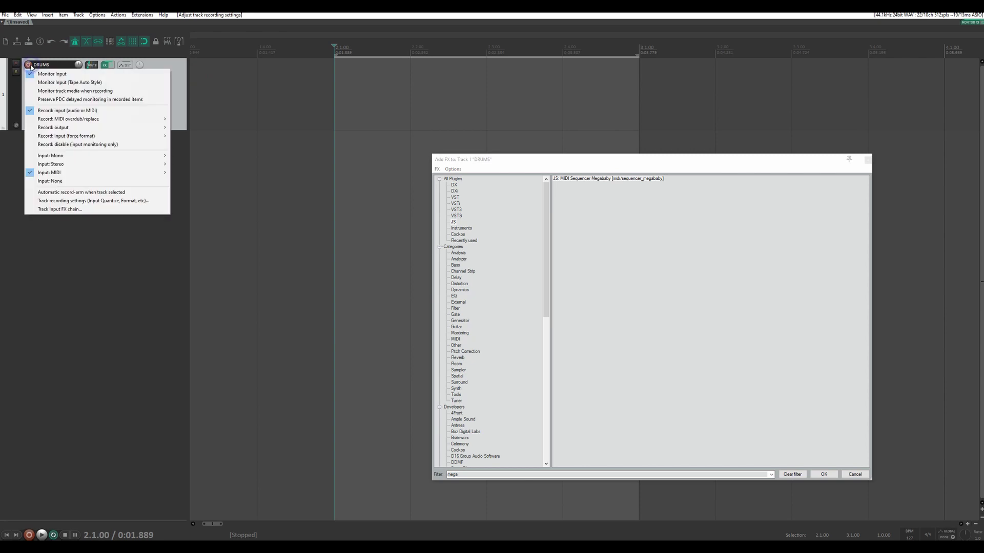
left_click(55, 145)
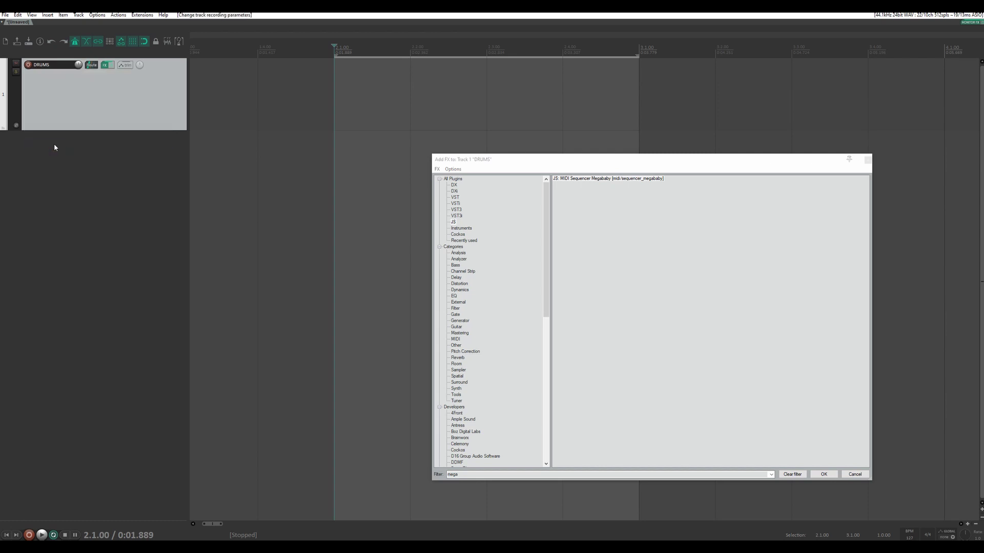
left_click(29, 64)
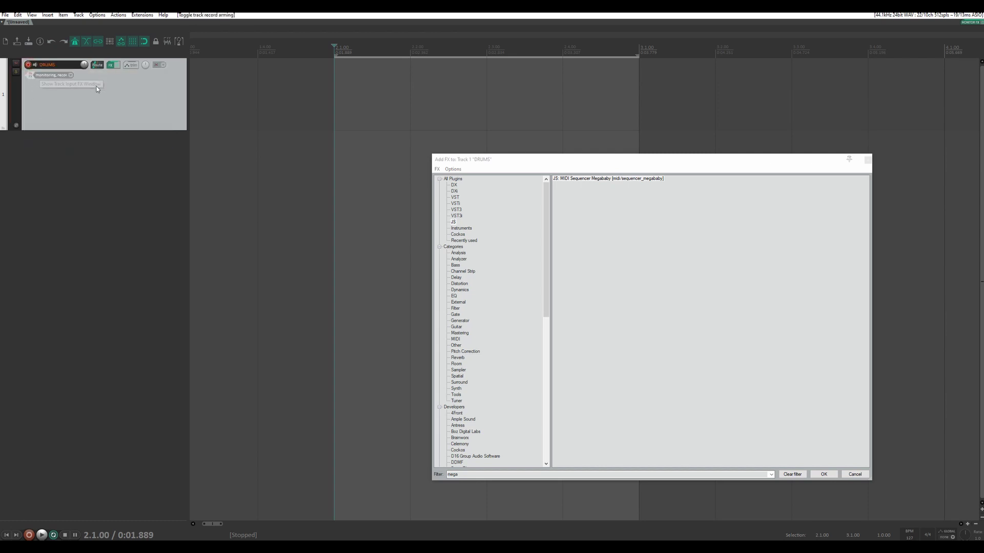
left_click(36, 66)
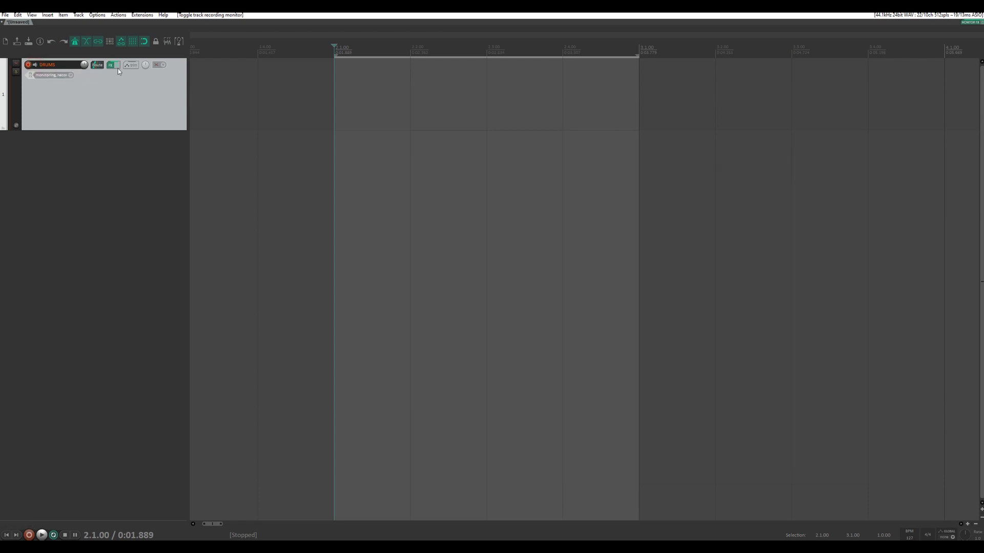
Open the DRUMS track's FX chain and record a 16-step pattern into Megababy from 2.1.00, with hits on C1, D1, D#1, F#1 and A#1
left_click(117, 66)
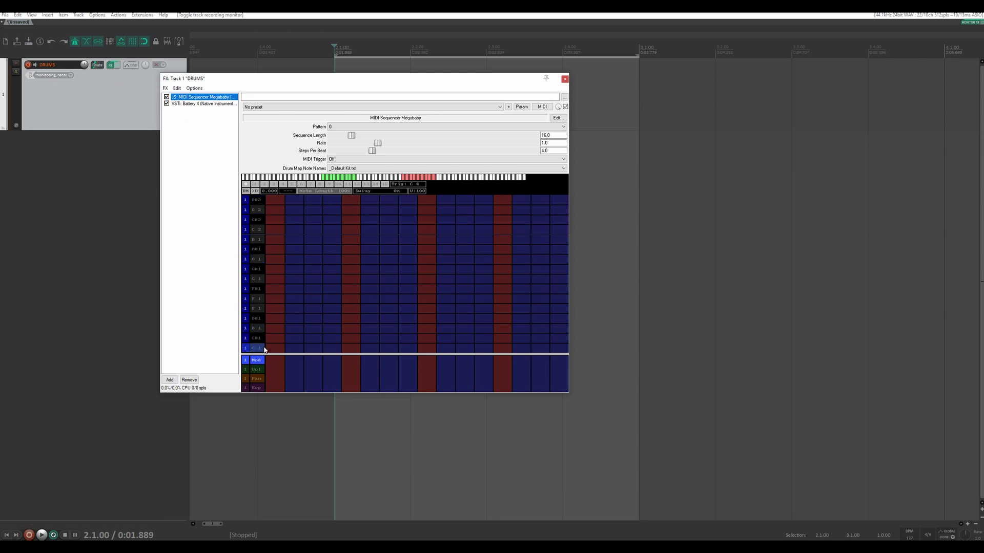
left_click_drag(444, 82, 556, 194)
left_click(330, 56)
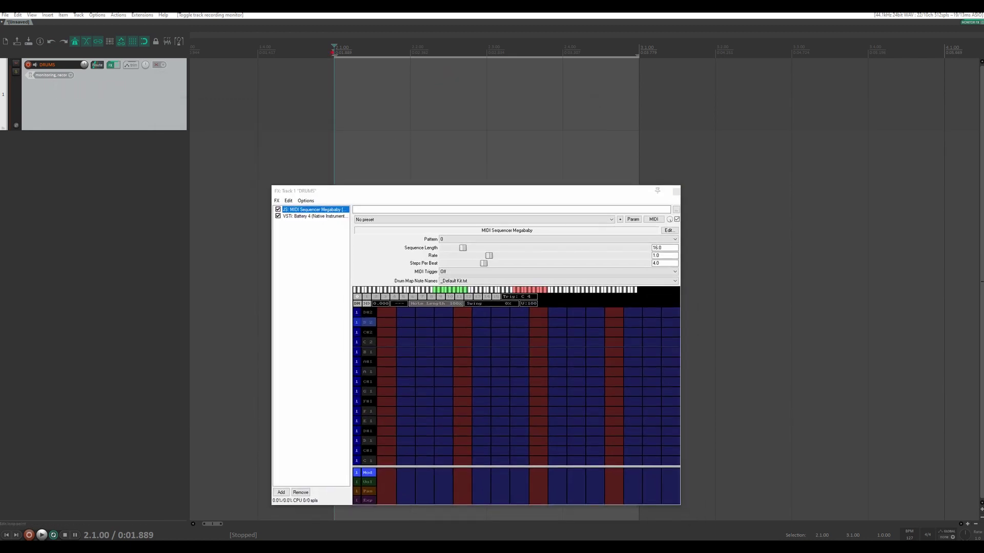
key("ctrl+r")
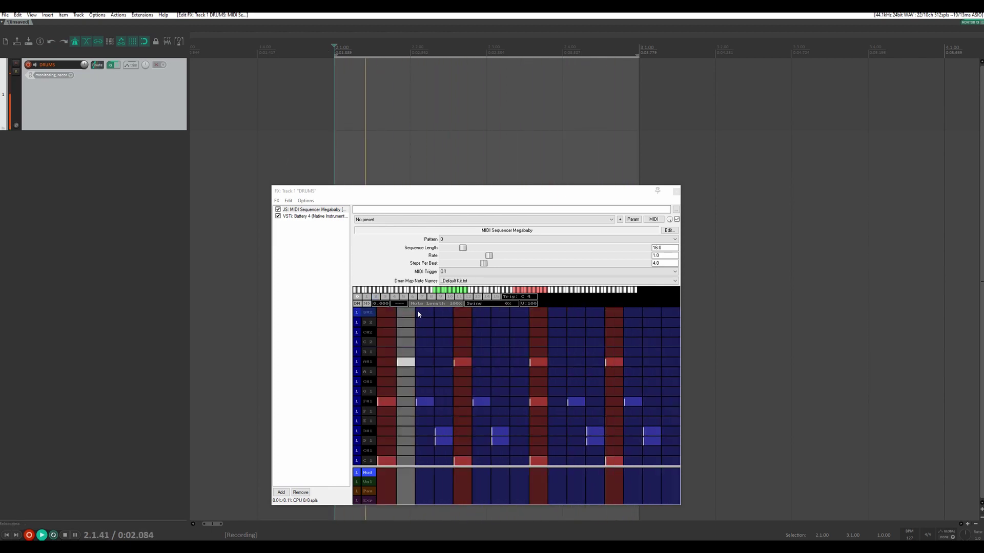
key("space")
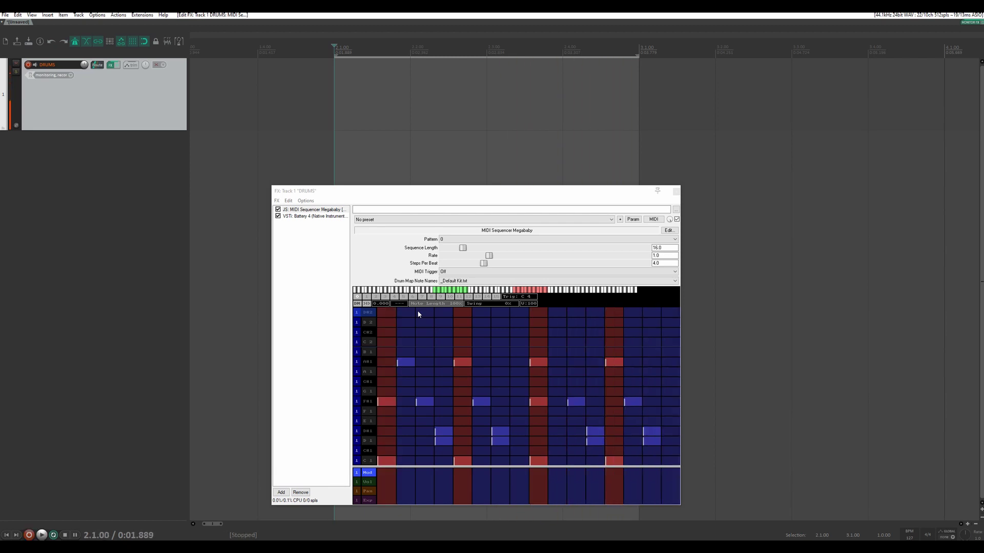
Correct the early A#1 hit in the sequencer grid by removing it from step 2 and placing it on step 1
left_click_drag(462, 189, 401, 100)
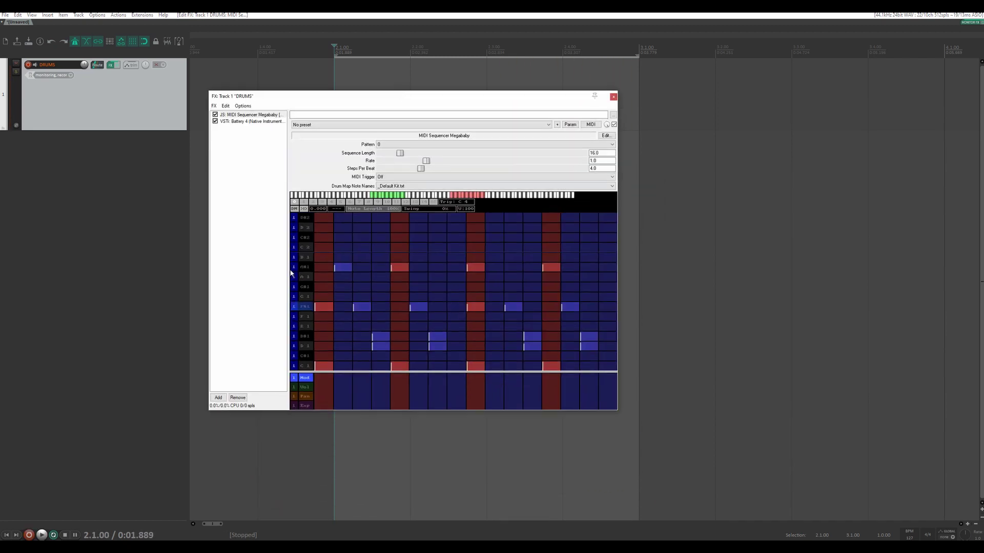
left_click(342, 270)
left_click(323, 267)
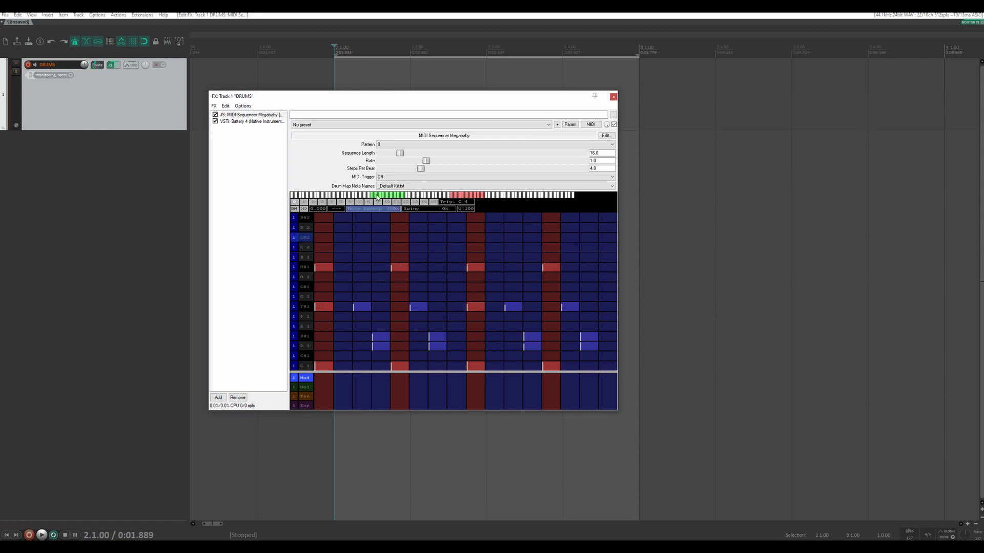
View pattern 1 in MIDI Sequencer Megababy and return to pattern 0
left_click(390, 145)
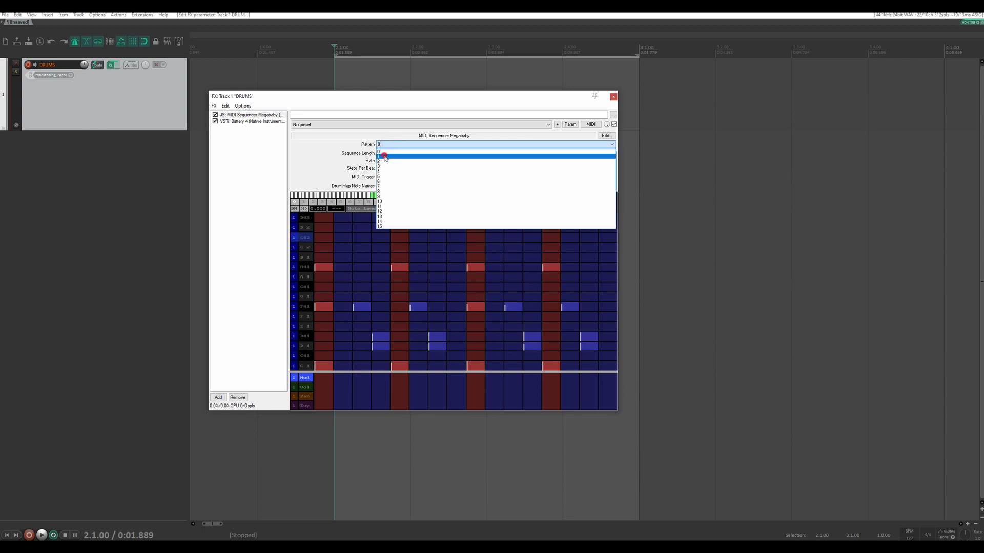
left_click(384, 156)
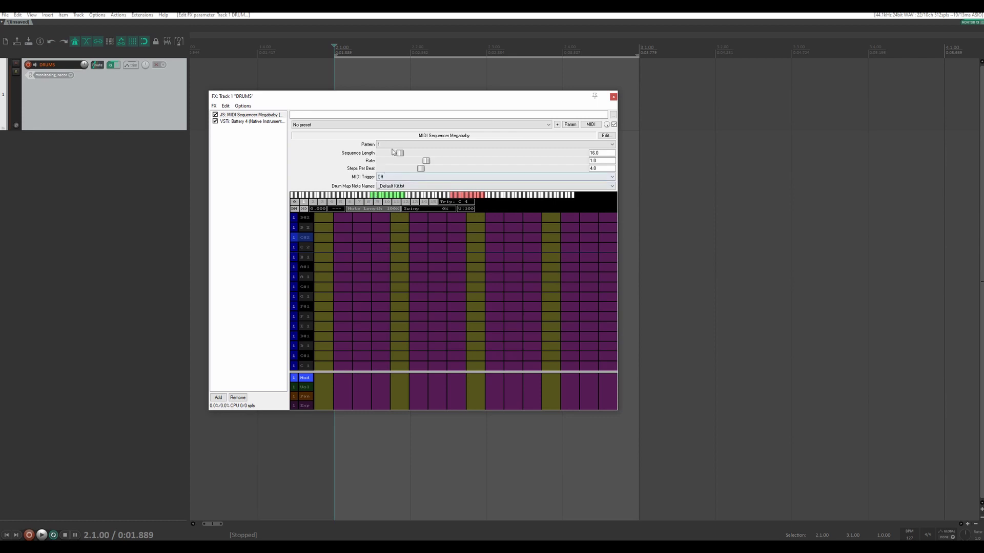
left_click(390, 145)
left_click(390, 150)
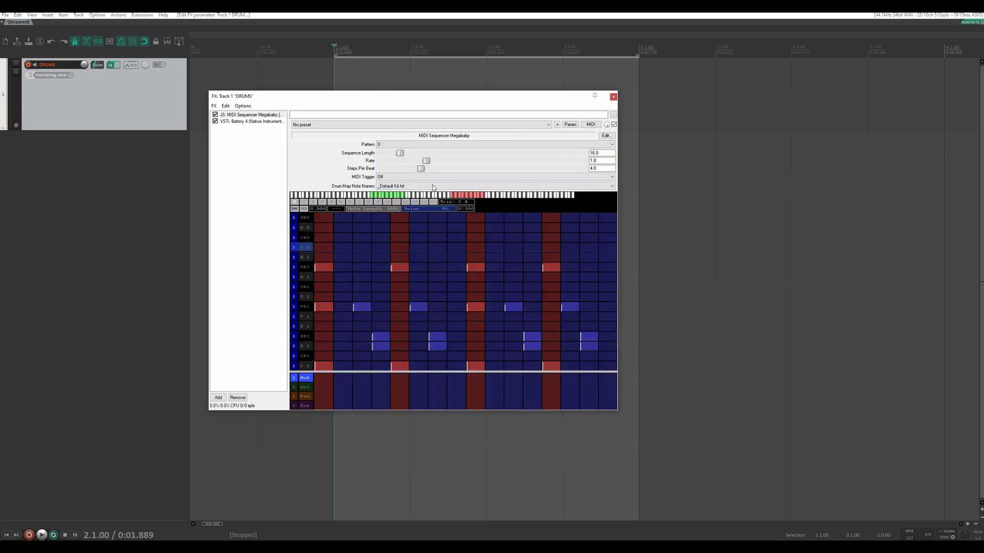
Lower the velocities of the A#1 and F#1 hits in the sequencer grid and play the pattern back
left_click_drag(451, 97, 494, 154)
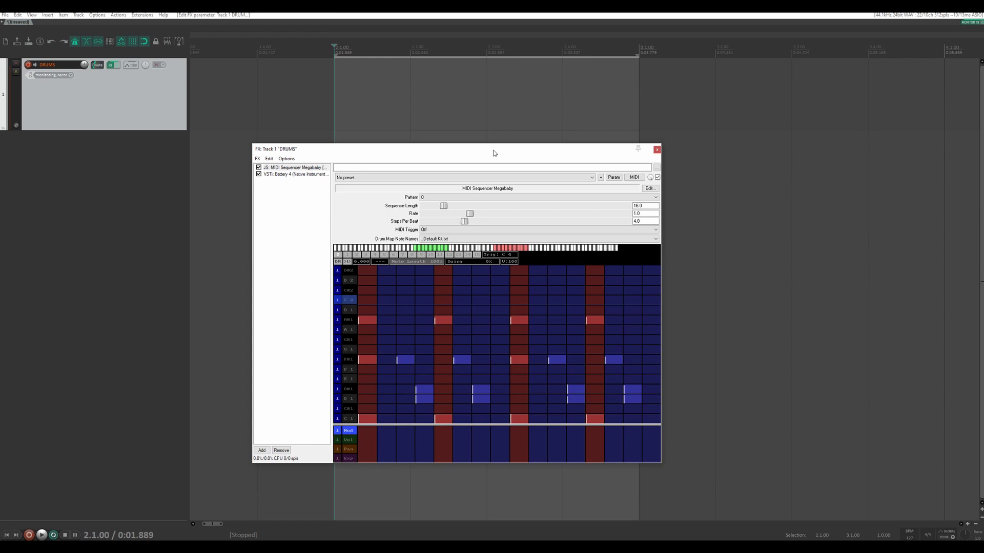
left_click_drag(494, 154, 502, 156)
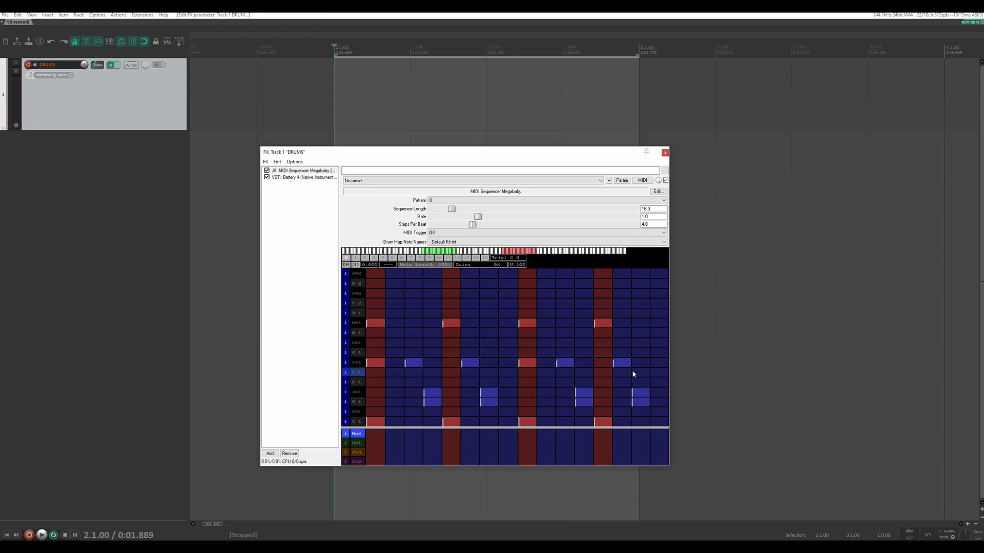
left_click_drag(460, 267, 461, 267)
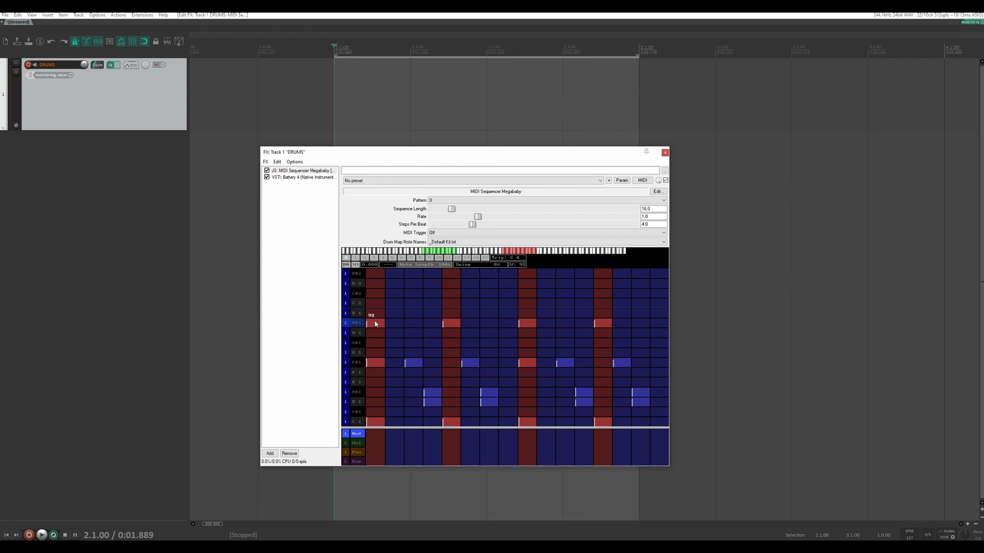
left_click_drag(374, 323, 375, 326)
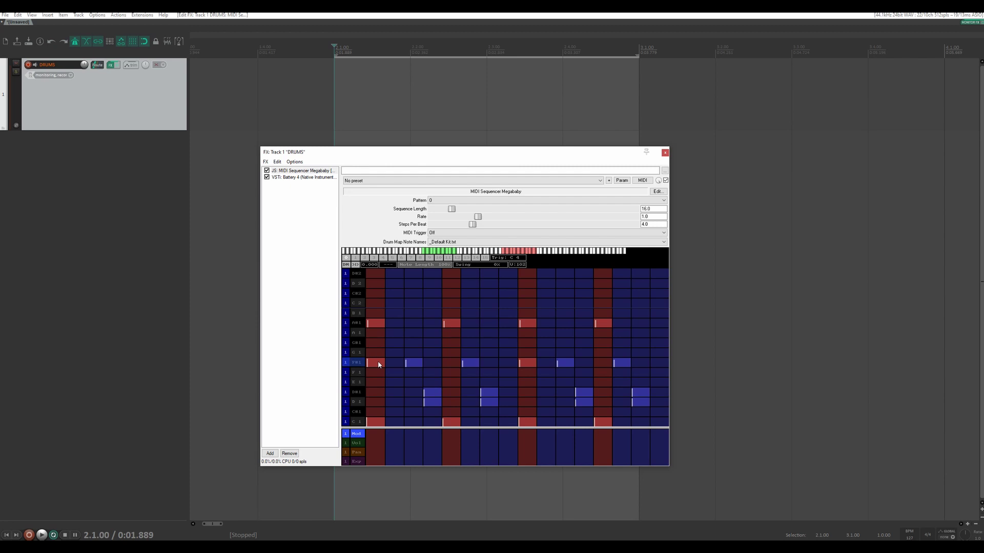
scroll(376, 361, "down", 3)
key("space")
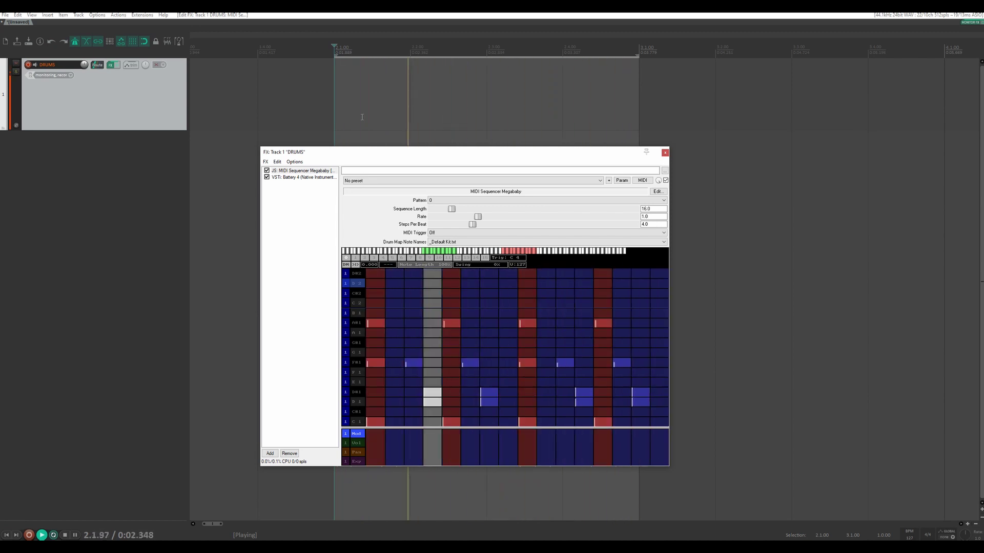
key("space")
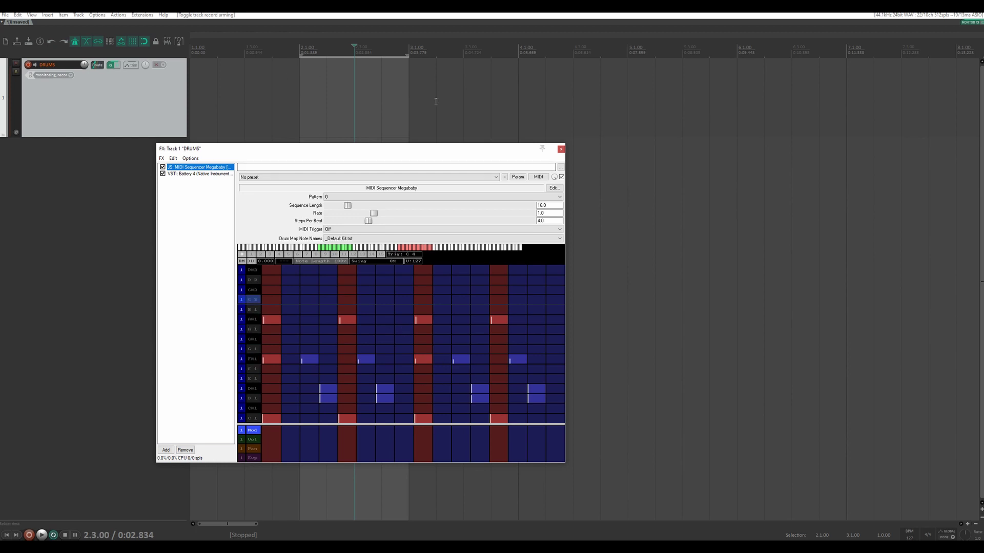
Disarm the DRUMS track and draw an empty four-bar MIDI item on it from 2.1.00 to 6.1.00
left_click(32, 67)
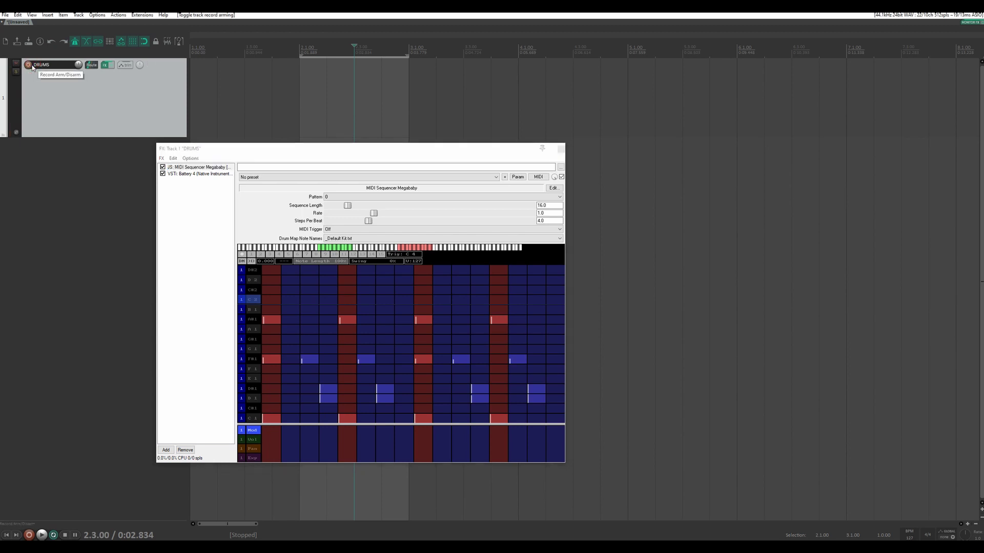
left_click_drag(303, 101, 734, 93)
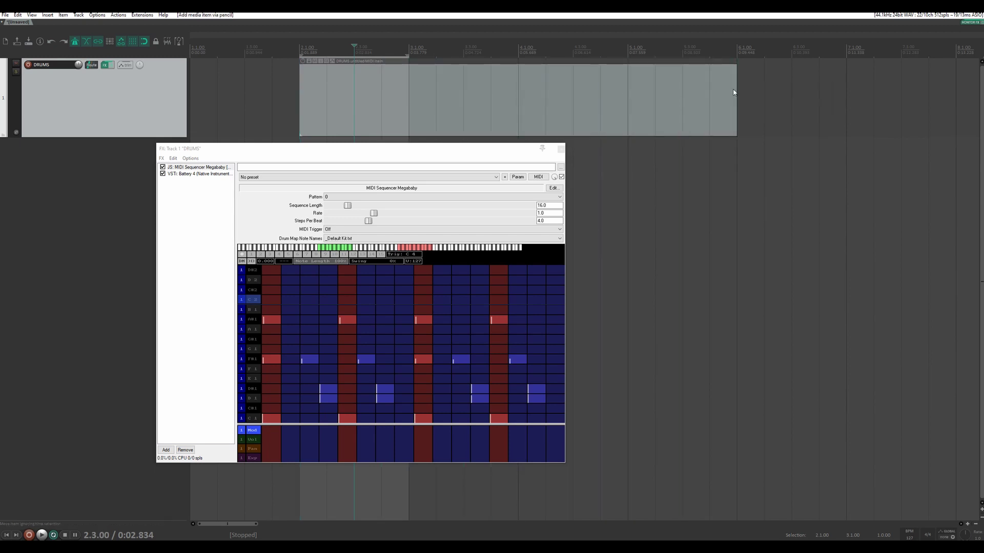
Bypass Battery 4 in the DRUMS chain and apply the track FX to the empty item as a new take with MIDI output
left_click(169, 174)
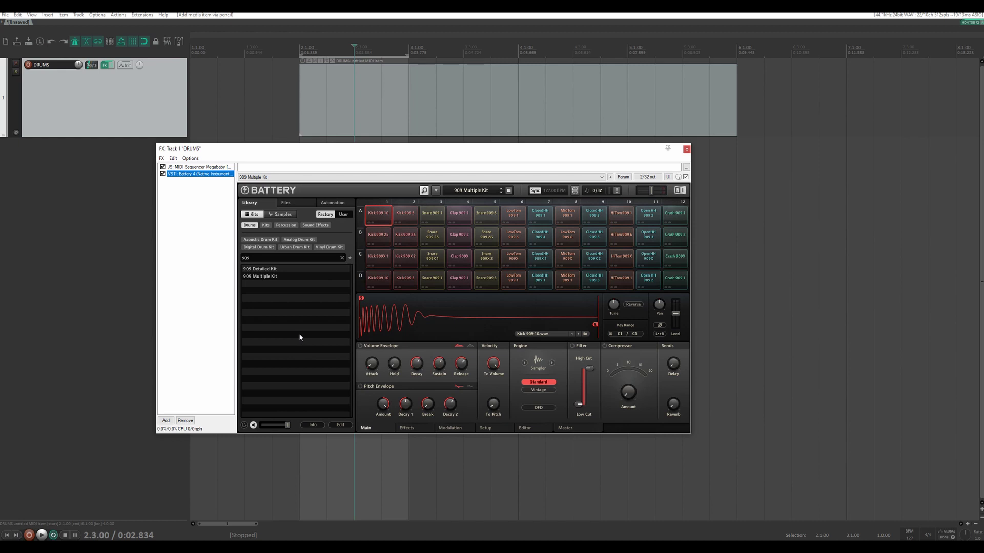
left_click(163, 174)
left_click(199, 168)
left_click(406, 104)
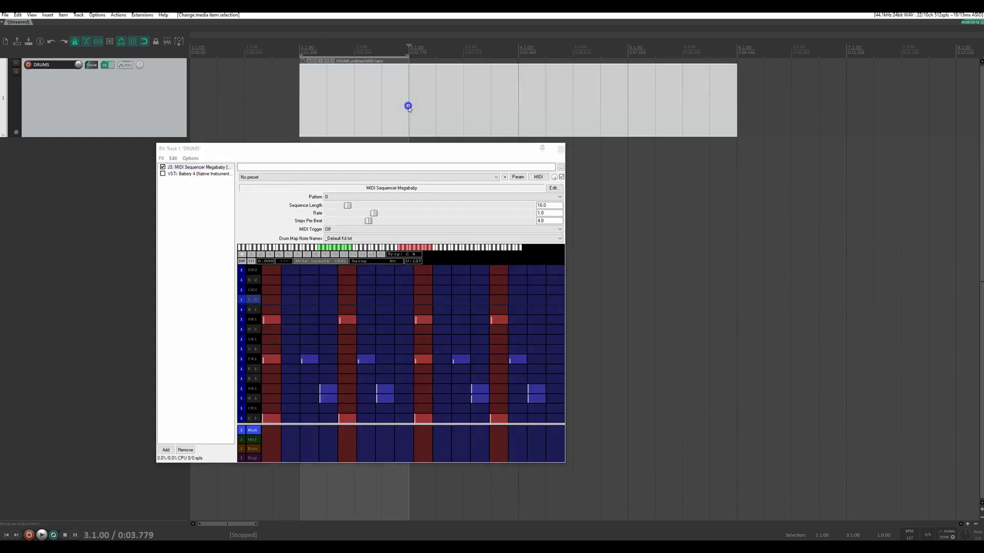
right_click(408, 105)
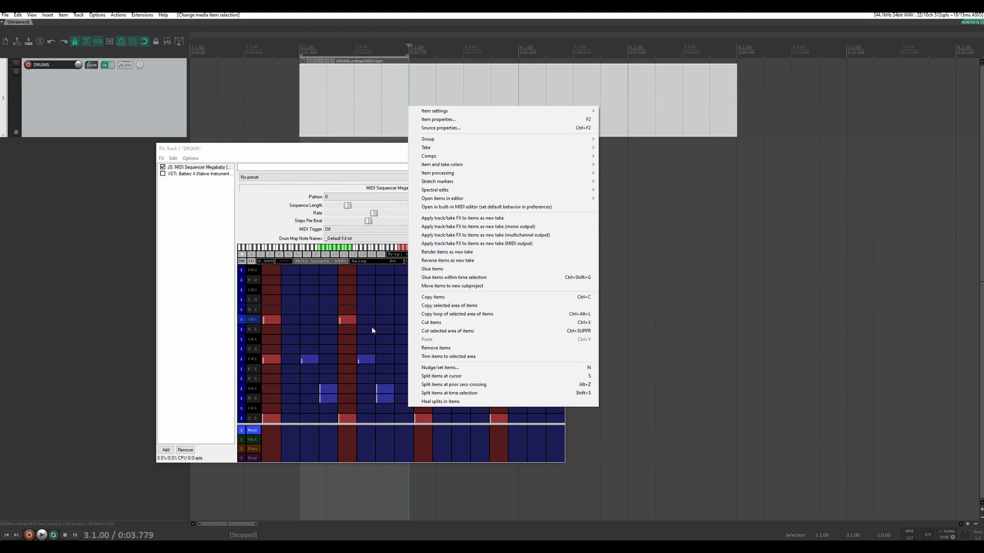
left_click(477, 244)
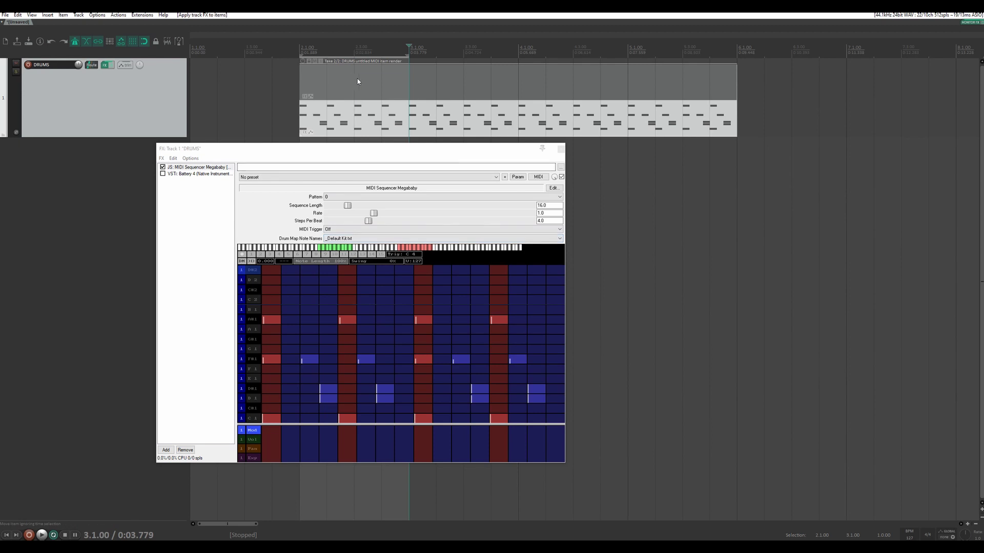
Delete the empty original take from the DRUMS item, keeping only the rendered MIDI take
left_click(357, 80)
key("Delete")
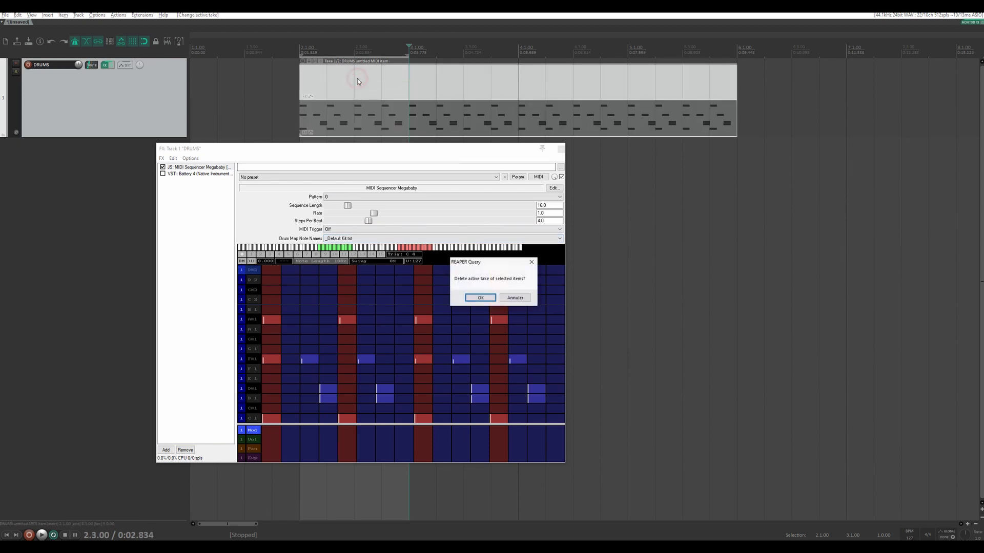
left_click(479, 297)
Bypass Megababy and re-enable Battery 4, then play the rendered item from 2.1.00 and close the FX chain
left_click(163, 167)
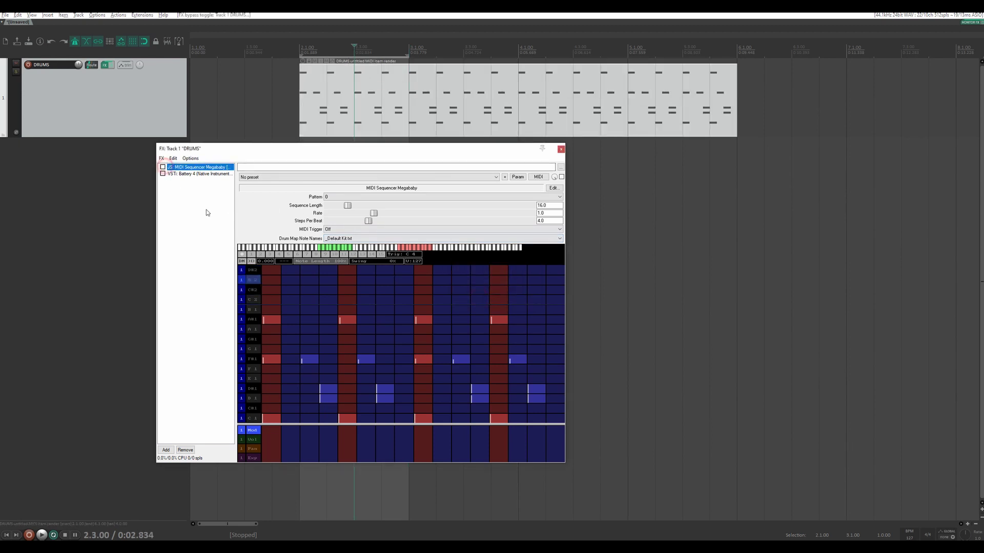
left_click(163, 174)
left_click(305, 45)
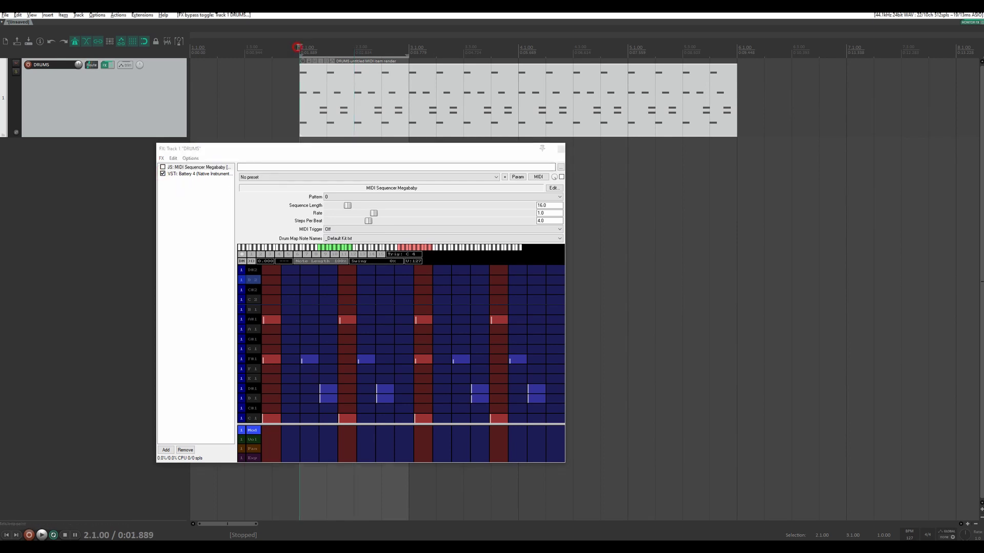
key("space")
left_click(561, 149)
key("space")
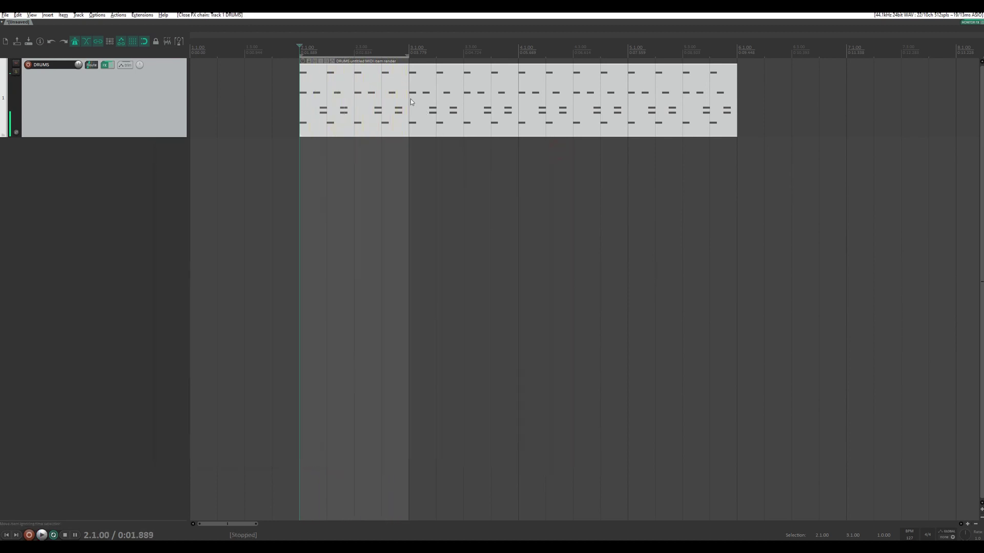
Open the rendered DRUMS item in the MIDI editor and examine the timing and velocities of its notes up close
double_click(358, 88)
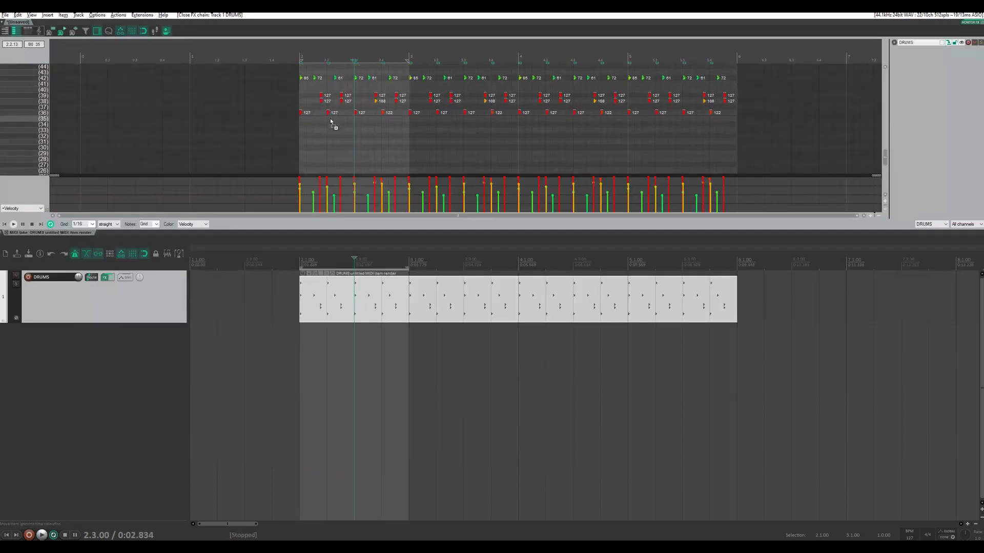
scroll(334, 123, "up", 5)
scroll(230, 84, "up", 6)
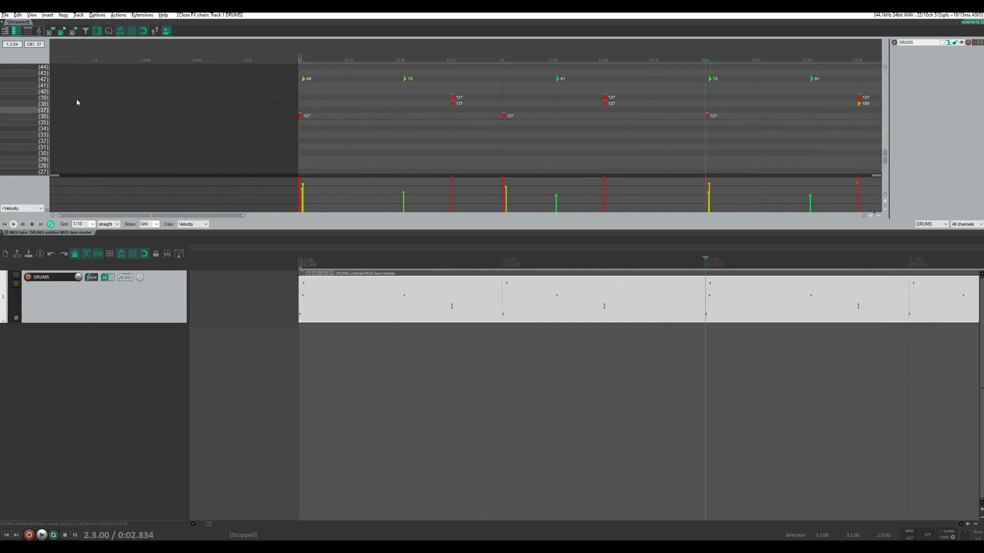
scroll(41, 108, "up", 2)
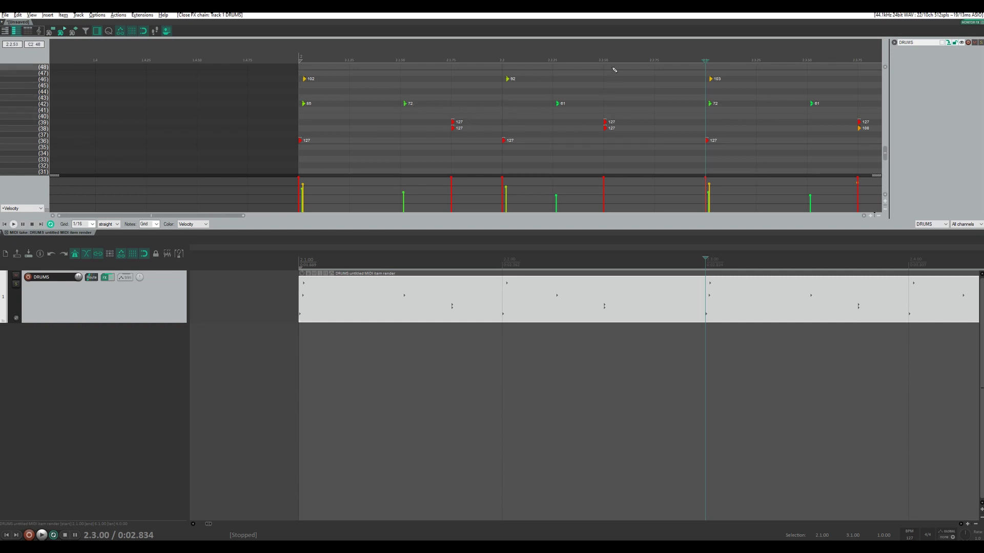
scroll(617, 53, "down", 5)
scroll(617, 53, "down", 2)
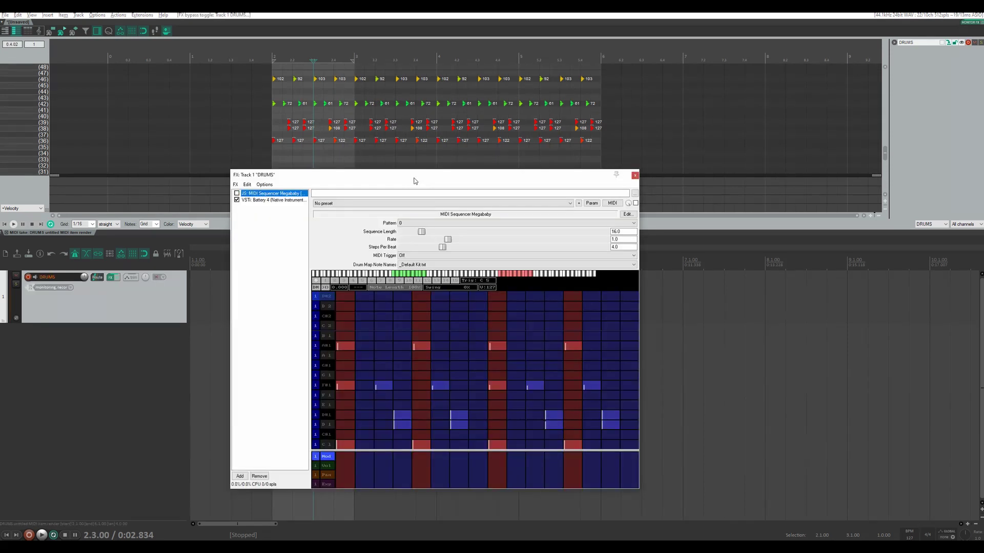
Reposition the reopened DRUMS FX chain window slightly higher over the arrangement
left_click_drag(413, 178, 407, 167)
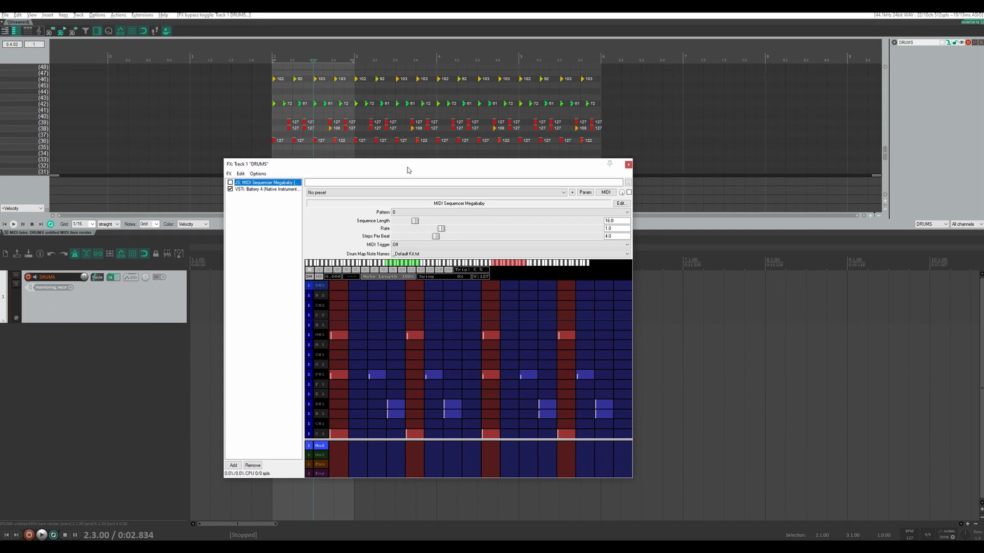